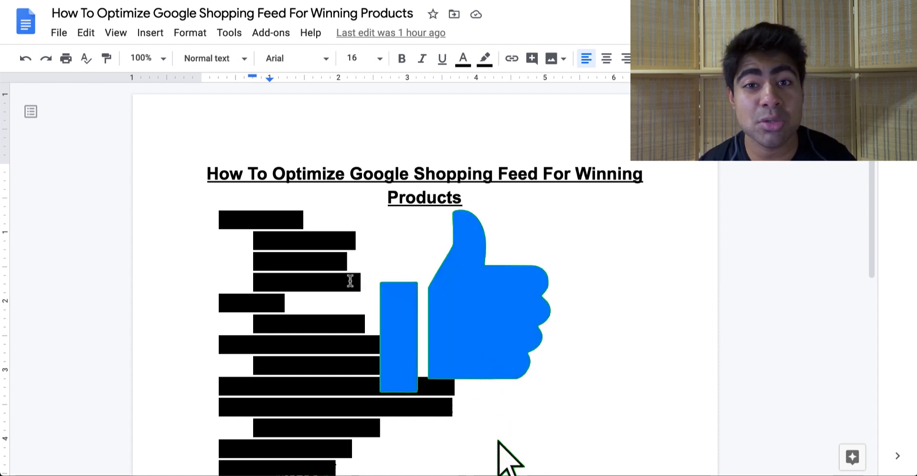
Remove the black highlight from the first redacted heading and its three sub-items in the outline.
{"action": "scroll", "coordinate": [350, 281], "scroll_direction": "down", "scroll_amount": 1}
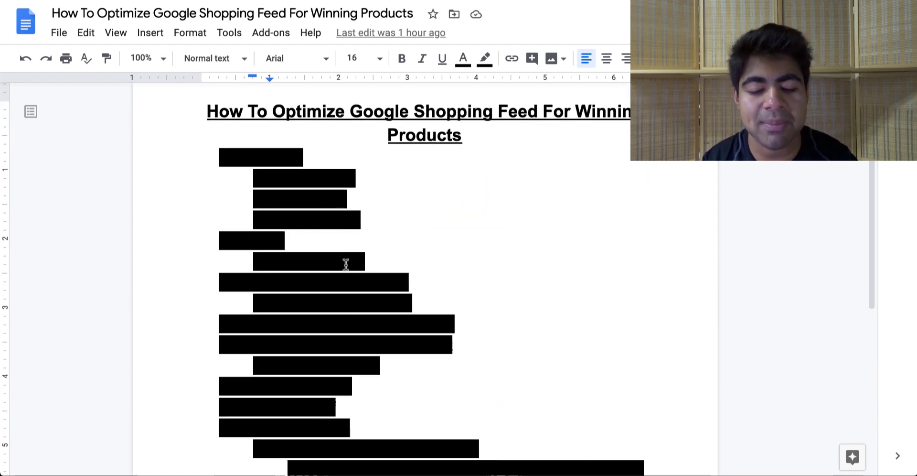
{"action": "left_click_drag", "start_coordinate": [380, 217], "coordinate": [193, 157]}
{"action": "left_click", "coordinate": [485, 58]}
{"action": "left_click", "coordinate": [495, 86]}
{"action": "left_click", "coordinate": [496, 184]}
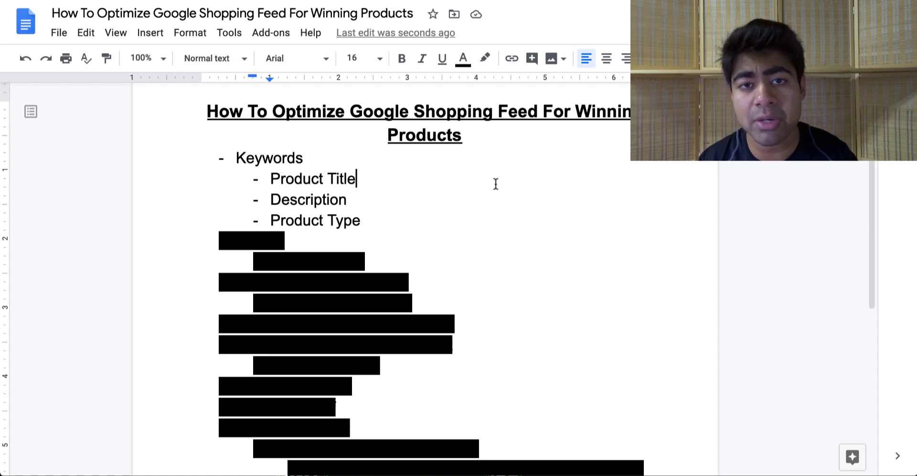
{"action": "left_click", "coordinate": [496, 184]}
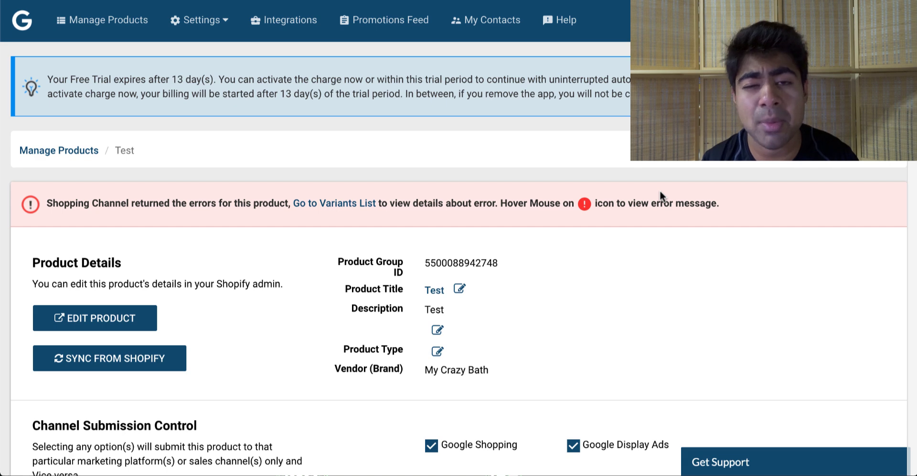
Switch to the Google Shopping feed app and enter "Wireless Printer" as the Test product's title.
{"action": "scroll", "coordinate": [661, 191], "scroll_direction": "down", "scroll_amount": 1}
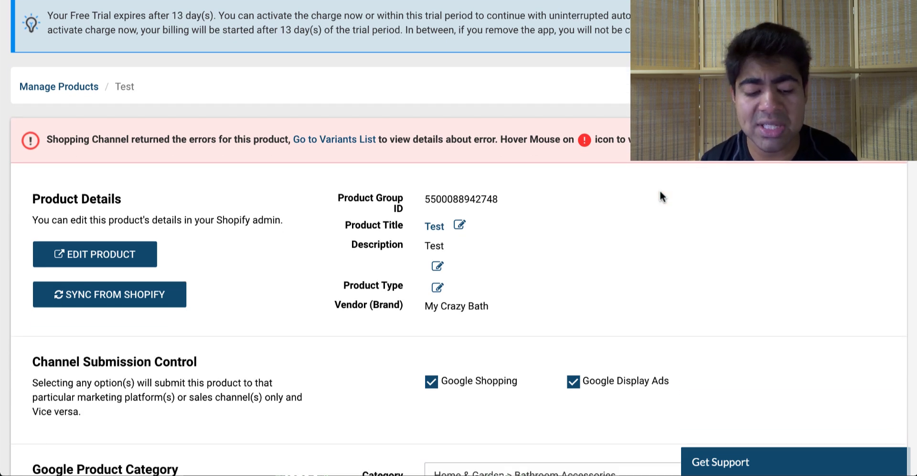
{"action": "scroll", "coordinate": [660, 190], "scroll_direction": "up", "scroll_amount": 1}
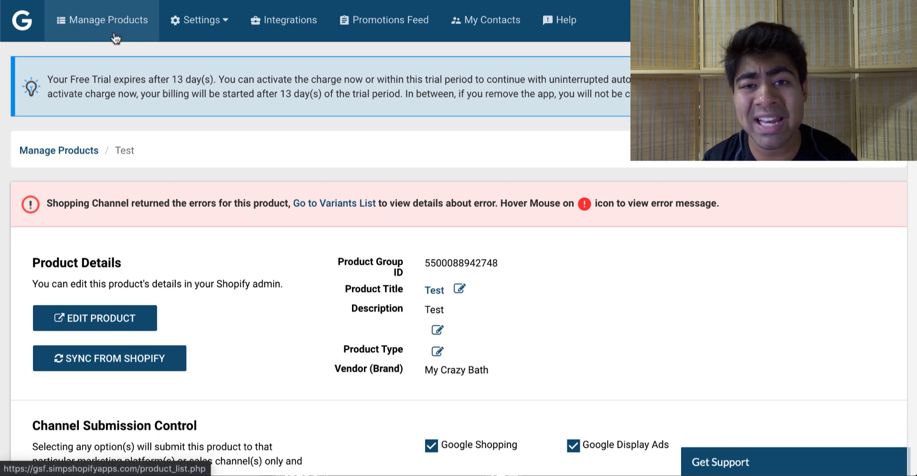
{"action": "scroll", "coordinate": [313, 152], "scroll_direction": "down", "scroll_amount": 2}
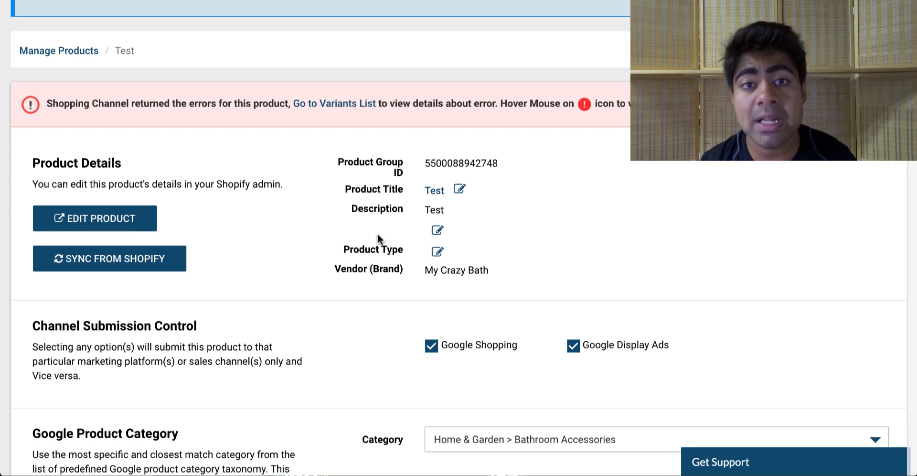
{"action": "scroll", "coordinate": [377, 233], "scroll_direction": "down", "scroll_amount": 1}
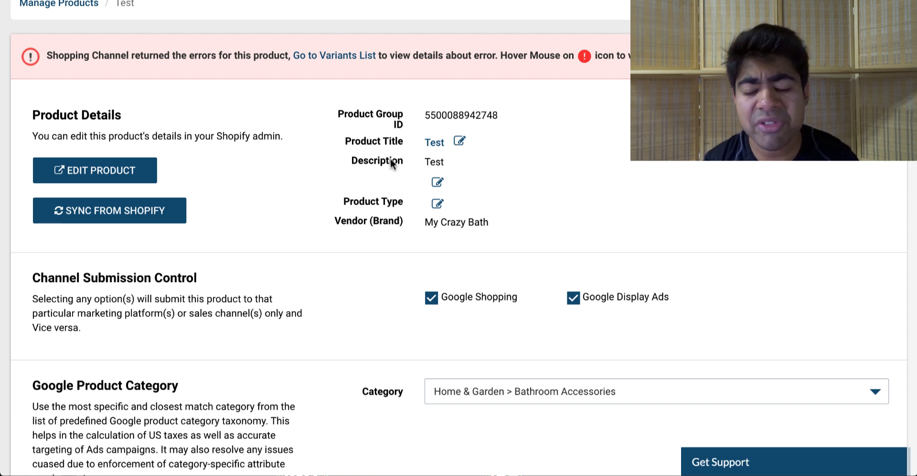
{"action": "left_click", "coordinate": [459, 141]}
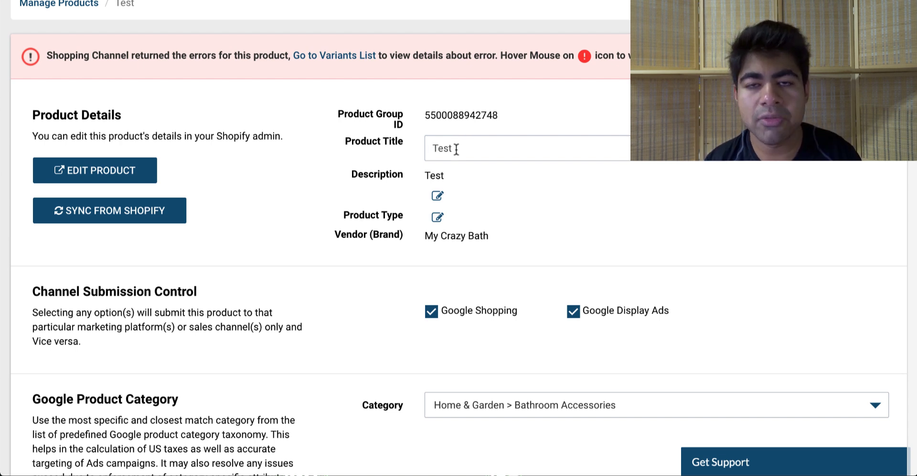
{"action": "double_click", "coordinate": [456, 149]}
{"action": "type", "text": "Wireless"}
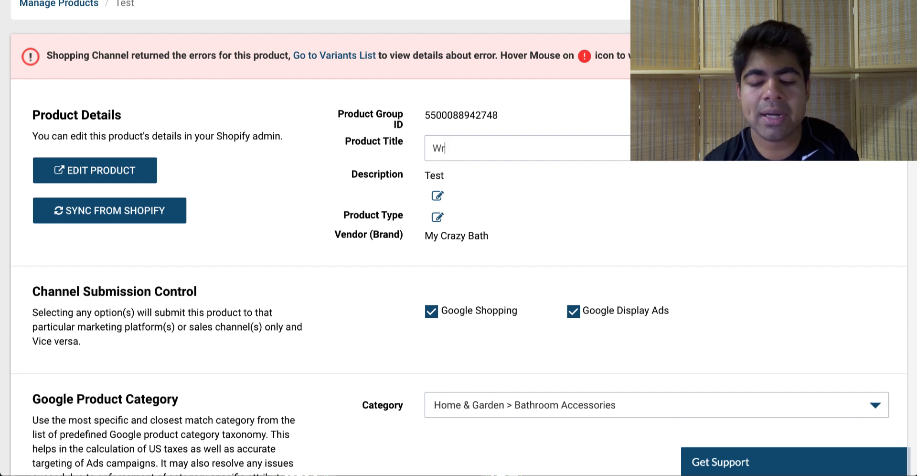
{"action": "type", "text": " Printer"}
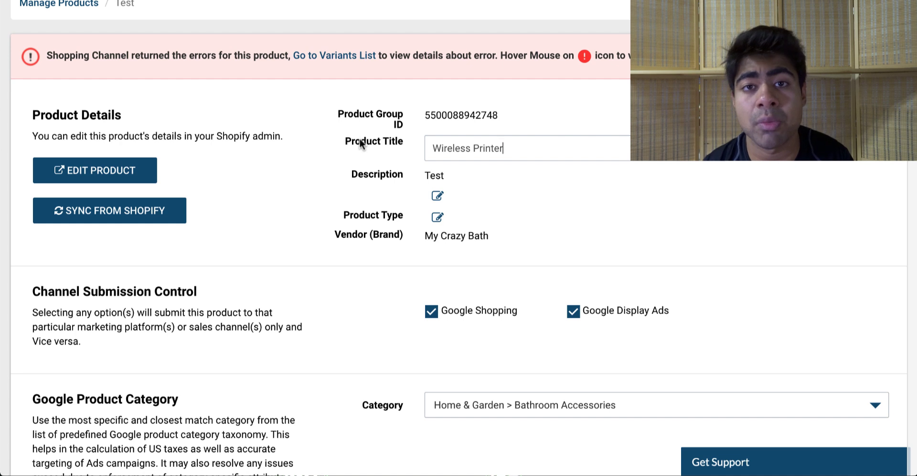
Insert "Red" at the start of the product title to make it "Red Wireless Printer".
{"action": "left_click_drag", "start_coordinate": [516, 147], "coordinate": [439, 147]}
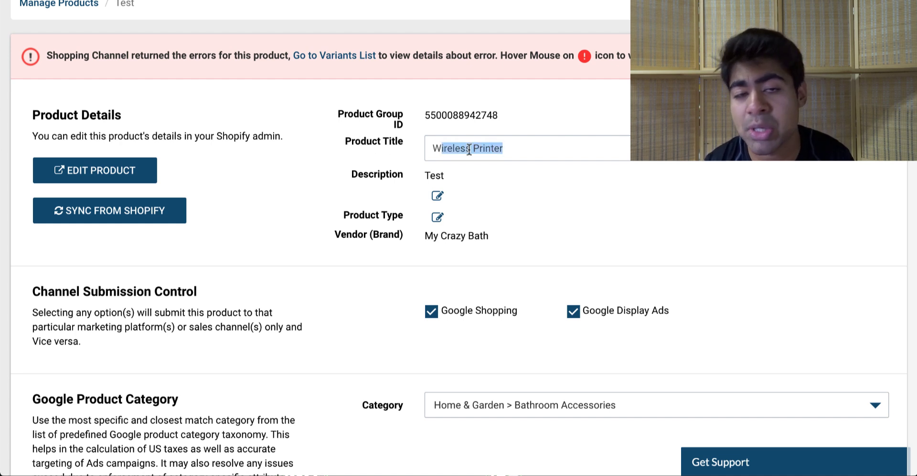
{"action": "left_click", "coordinate": [468, 148]}
{"action": "left_click", "coordinate": [503, 148]}
{"action": "type", "text": "Red"}
{"action": "key", "text": "BackSpace"}
{"action": "key", "text": "BackSpace"}
{"action": "key", "text": "BackSpace"}
{"action": "key", "text": "BackSpace"}
{"action": "left_click", "coordinate": [431, 148]}
{"action": "type", "text": "Red"}
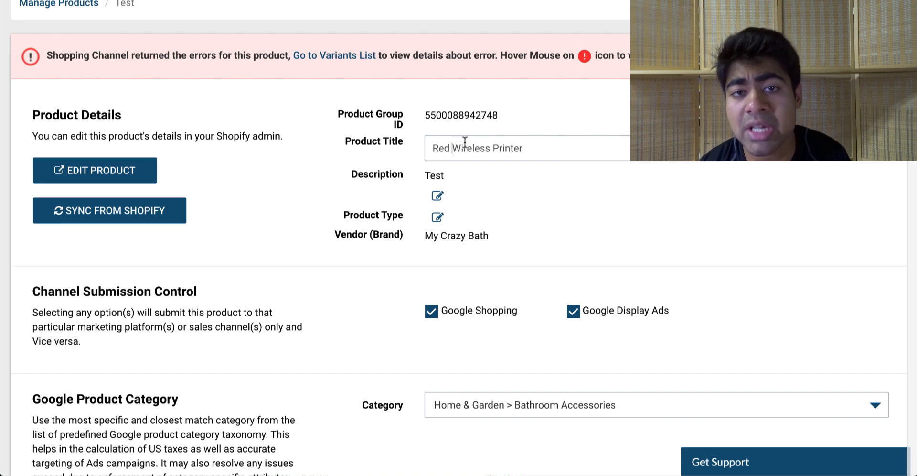
Append ", Small Printer," to the end of the product title.
{"action": "left_click_drag", "start_coordinate": [531, 148], "coordinate": [442, 151]}
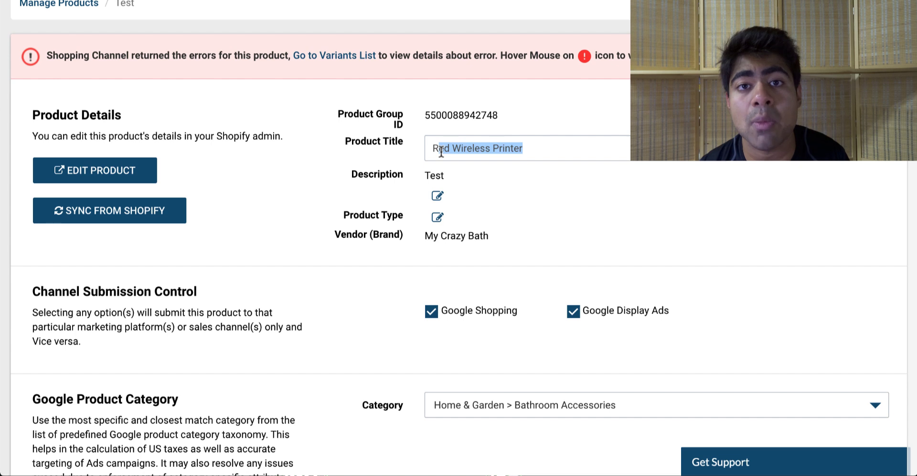
{"action": "left_click", "coordinate": [553, 154]}
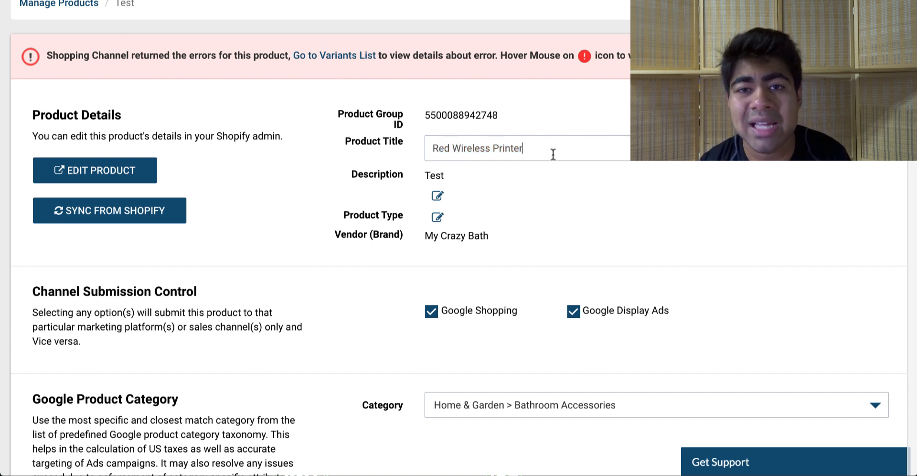
{"action": "type", "text": ","}
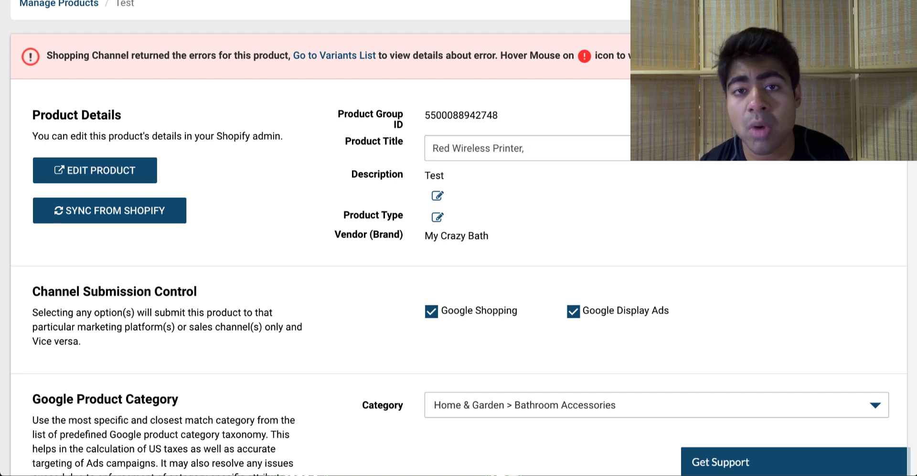
{"action": "type", "text": "Small P"}
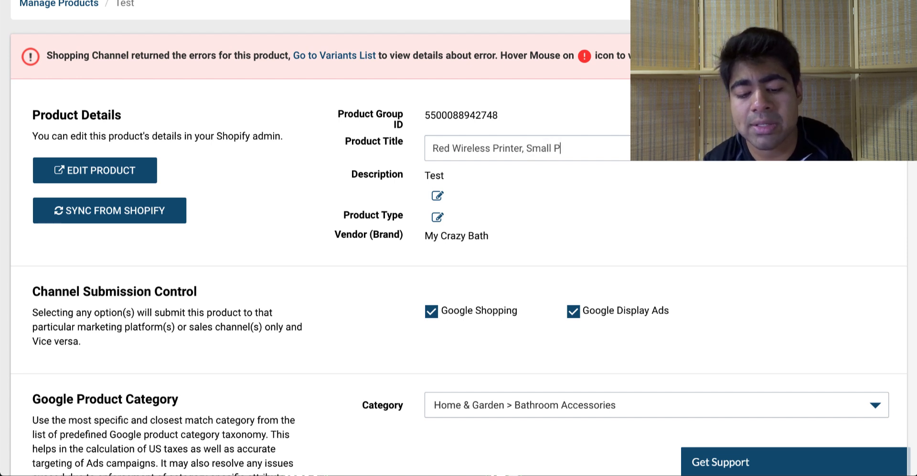
{"action": "type", "text": "rinter,"}
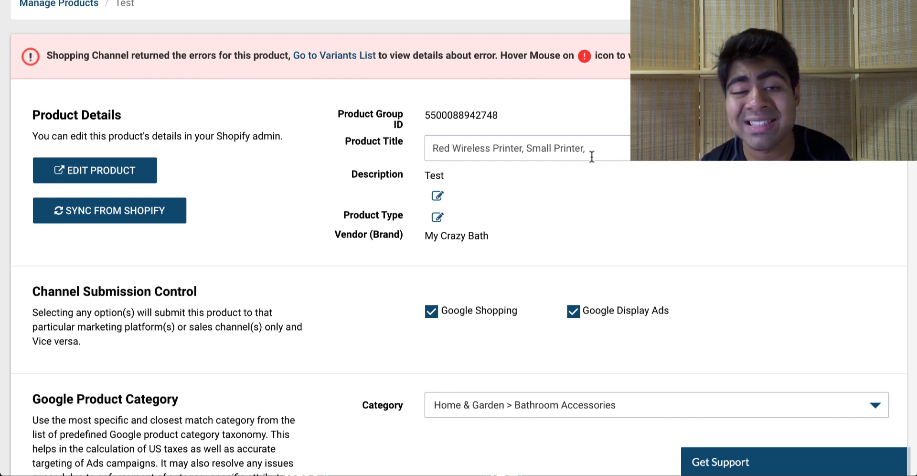
Insert "Small" before "Red" in the product title and delete the trailing ", Small Printer," text.
{"action": "left_click_drag", "start_coordinate": [610, 150], "coordinate": [426, 152]}
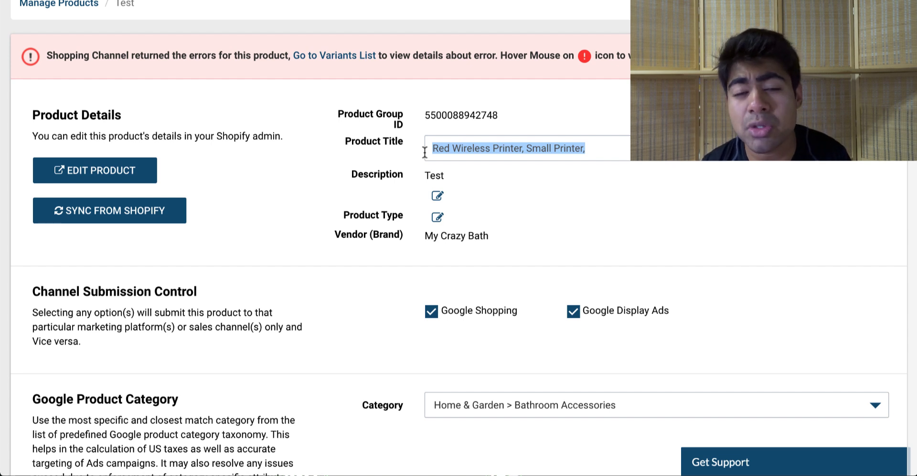
{"action": "key", "text": "End"}
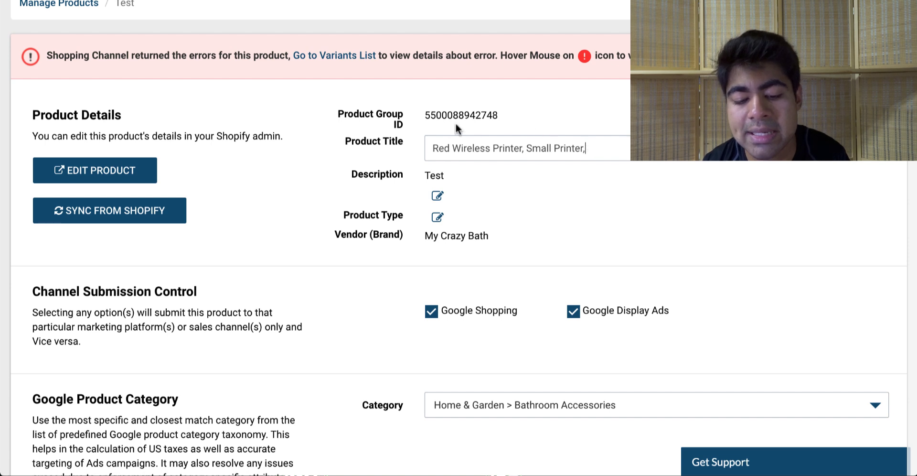
{"action": "left_click", "coordinate": [433, 148]}
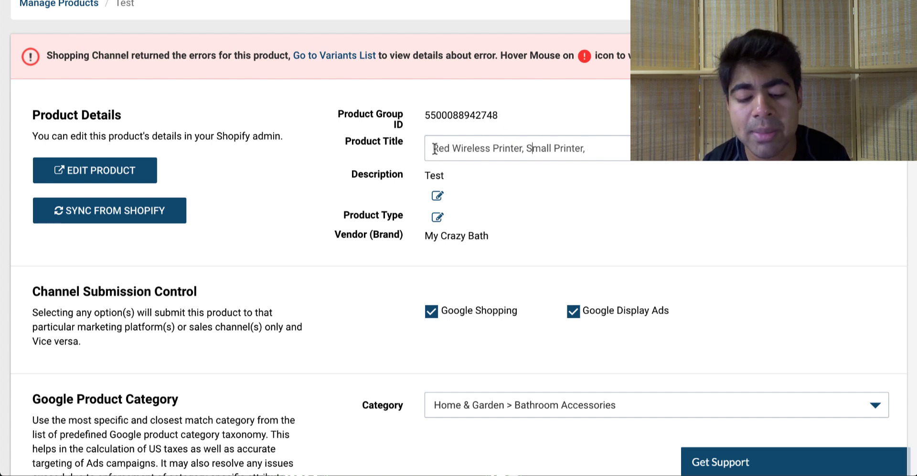
{"action": "type", "text": "Small"}
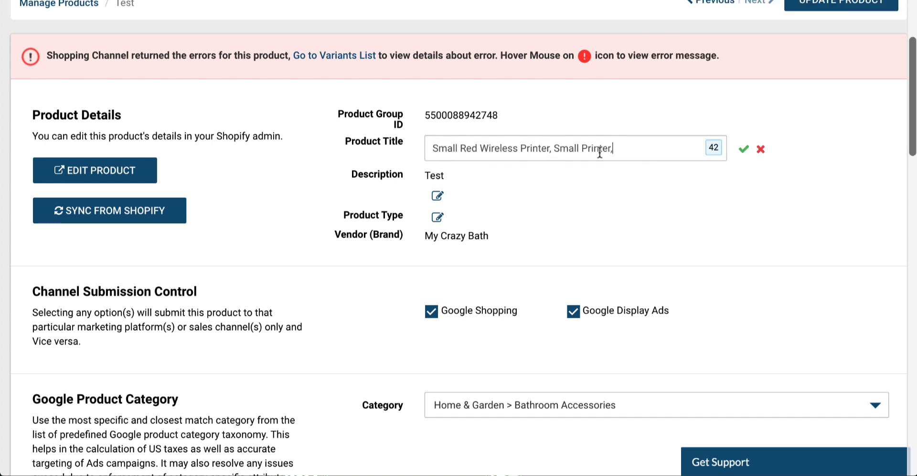
{"action": "left_click_drag", "start_coordinate": [620, 148], "coordinate": [551, 153]}
{"action": "key", "text": "BackSpace"}
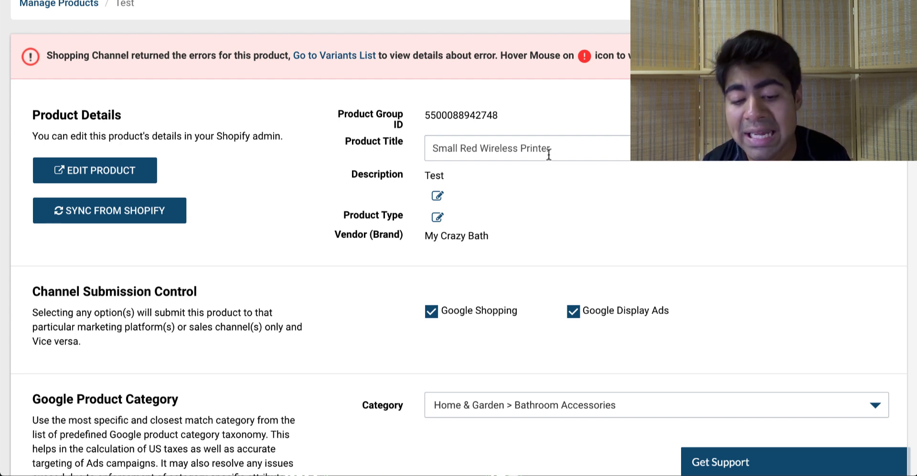
Save the product title "Small Red Wireless Printer".
{"action": "left_click_drag", "start_coordinate": [556, 146], "coordinate": [417, 151]}
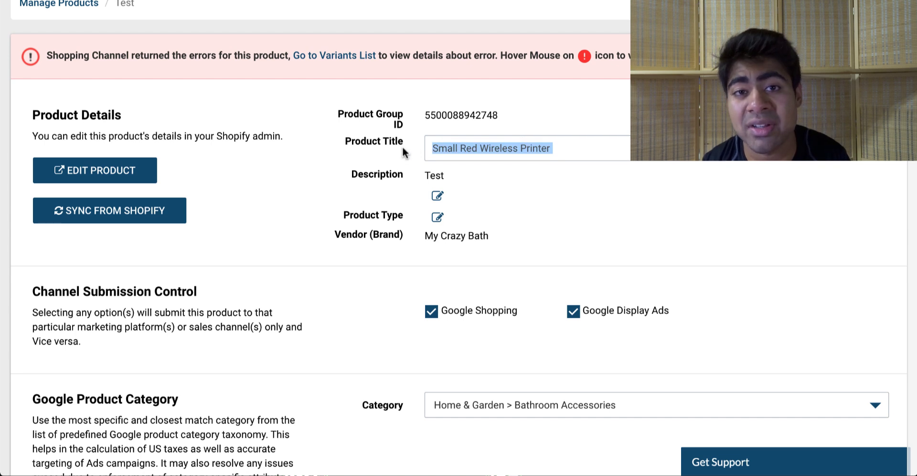
{"action": "key", "text": "End"}
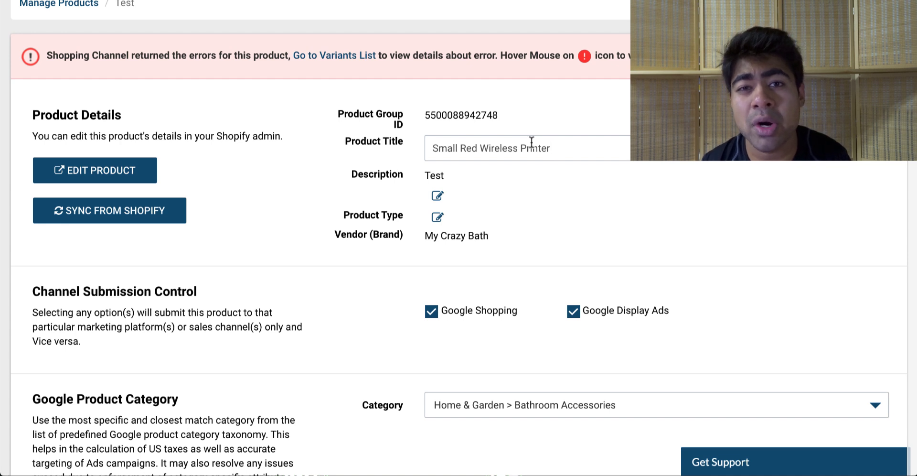
{"action": "left_click_drag", "start_coordinate": [580, 144], "coordinate": [402, 149]}
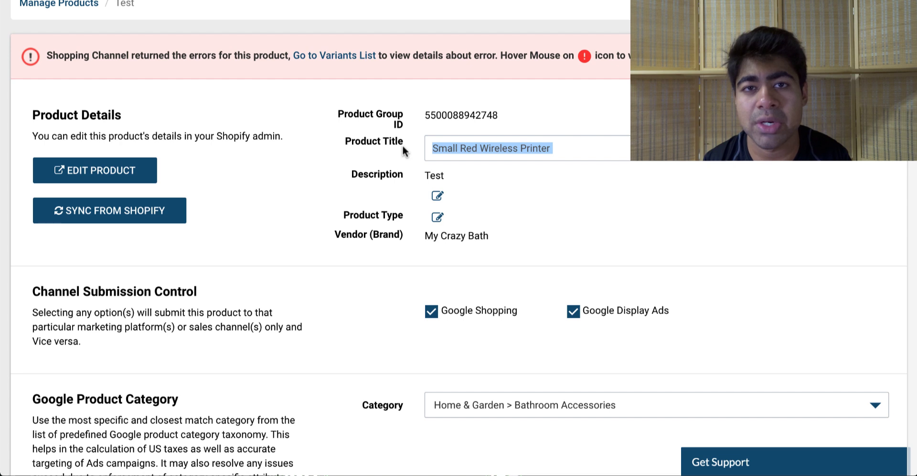
{"action": "left_click", "coordinate": [402, 145]}
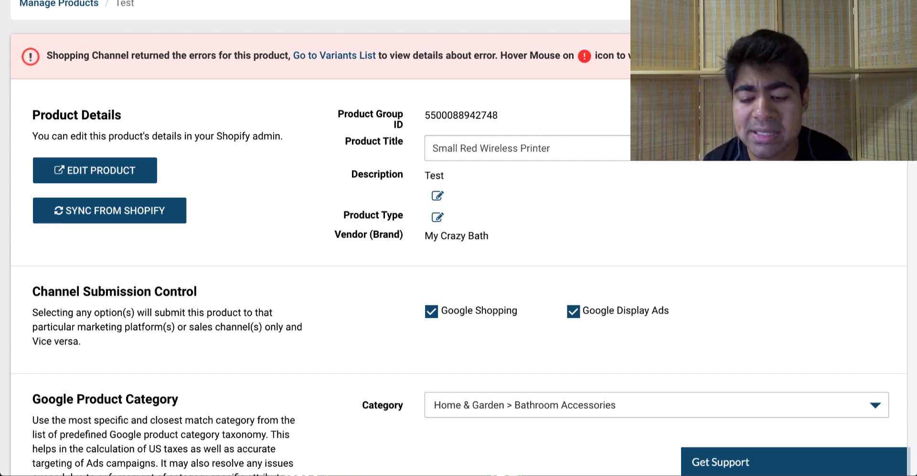
{"action": "key", "text": "Return"}
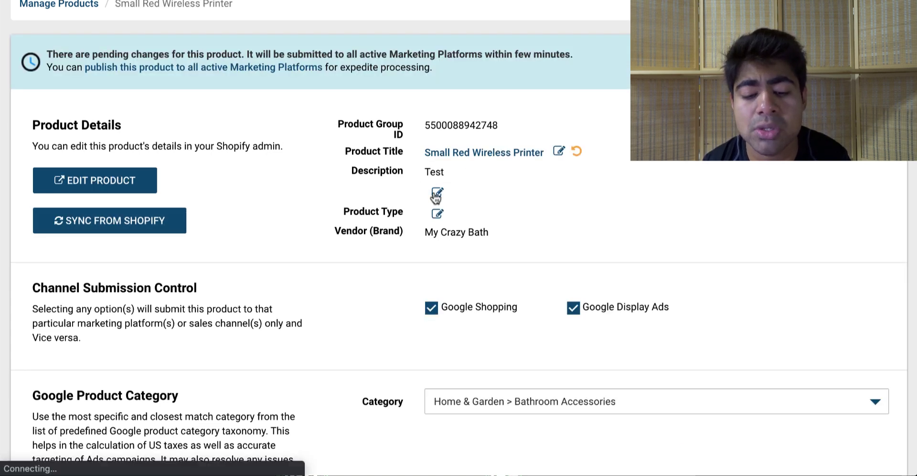
Replace the product's description text with "Small Red Wireless Printer".
{"action": "left_click", "coordinate": [437, 194]}
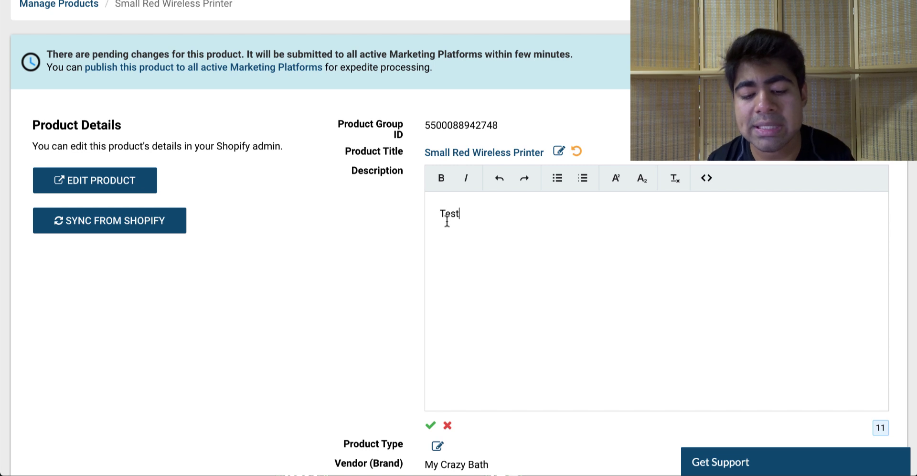
{"action": "key", "text": "ctrl+a"}
{"action": "type", "text": "Small"}
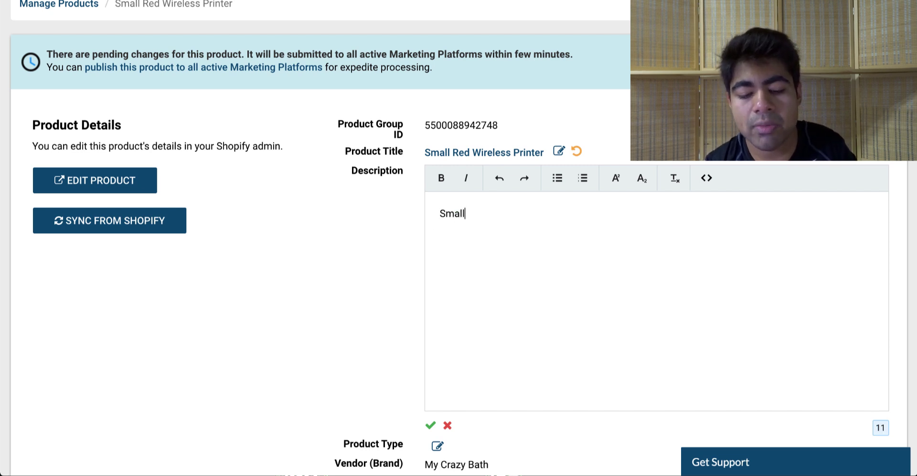
{"action": "type", "text": " Red Wireless "}
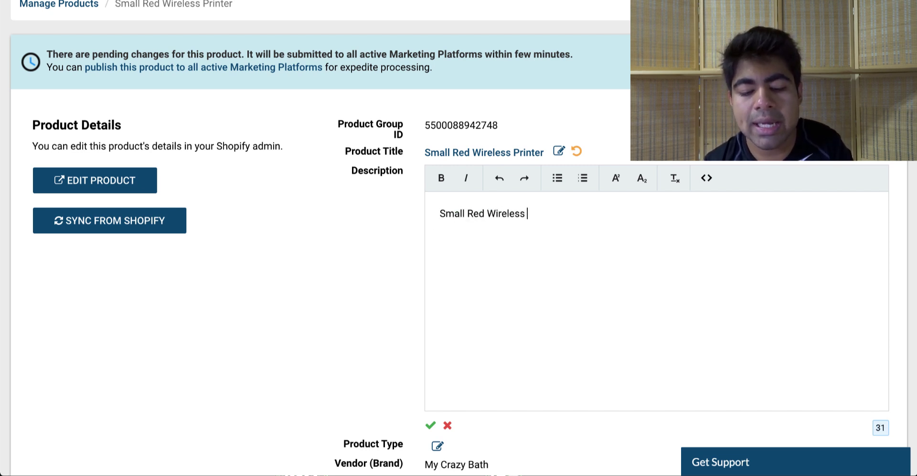
{"action": "type", "text": "Printer"}
Copy the "Small Red Wireless Printer" line and paste it twice further down the description, separated by blank lines.
{"action": "key", "text": "ctrl+a"}
{"action": "key", "text": "ctrl+c"}
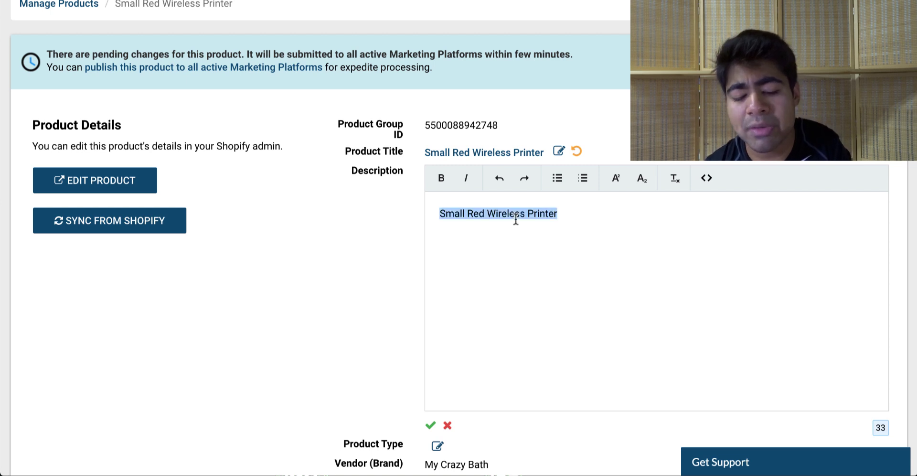
{"action": "left_click", "coordinate": [567, 230]}
{"action": "key", "text": "Return"}
{"action": "key", "text": "Return"}
{"action": "key", "text": "ctrl+v"}
{"action": "key", "text": "Return"}
{"action": "key", "text": "Return"}
{"action": "key", "text": "ctrl+v"}
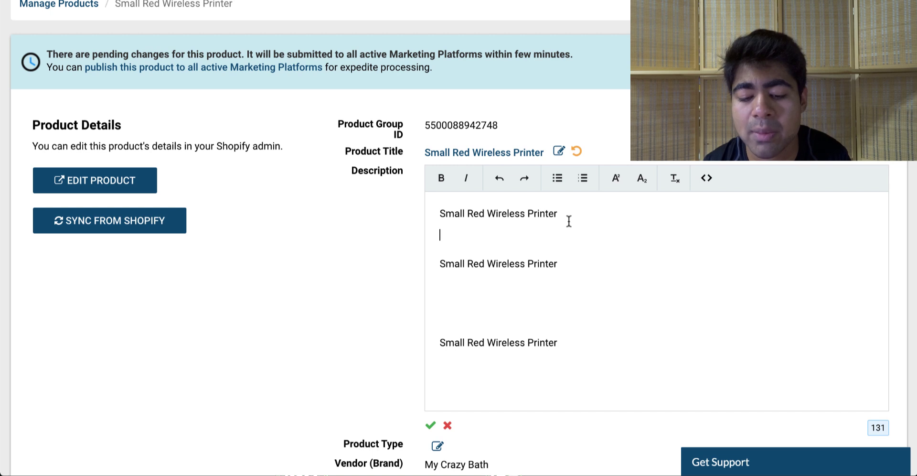
{"action": "left_click", "coordinate": [430, 215]}
{"action": "key", "text": "Down"}
{"action": "key", "text": "shift+Right"}
{"action": "key", "text": "shift+Right"}
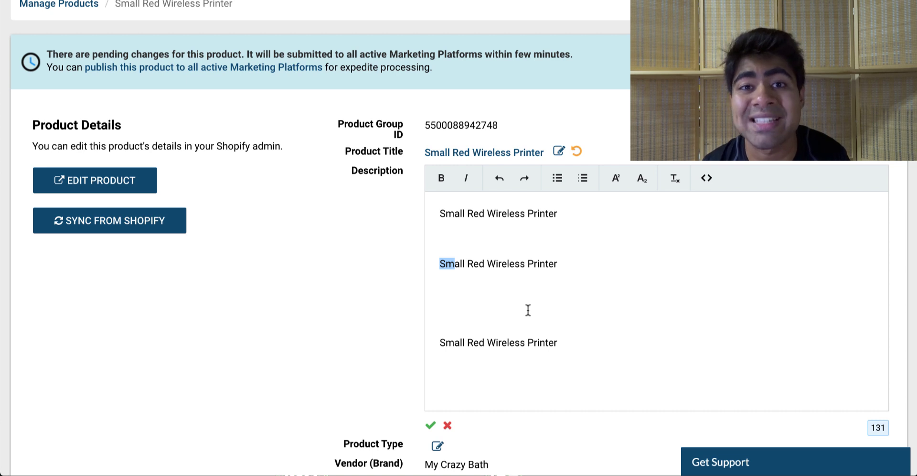
{"action": "left_click", "coordinate": [568, 342]}
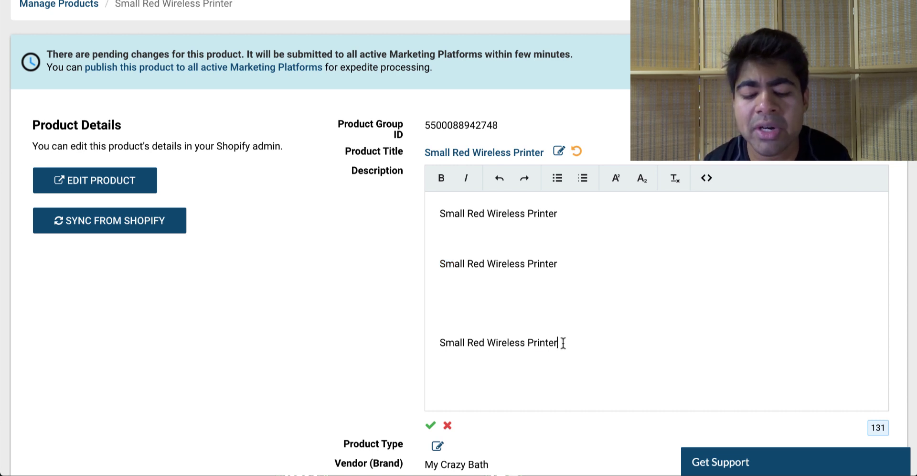
{"action": "left_click_drag", "start_coordinate": [574, 342], "coordinate": [436, 342]}
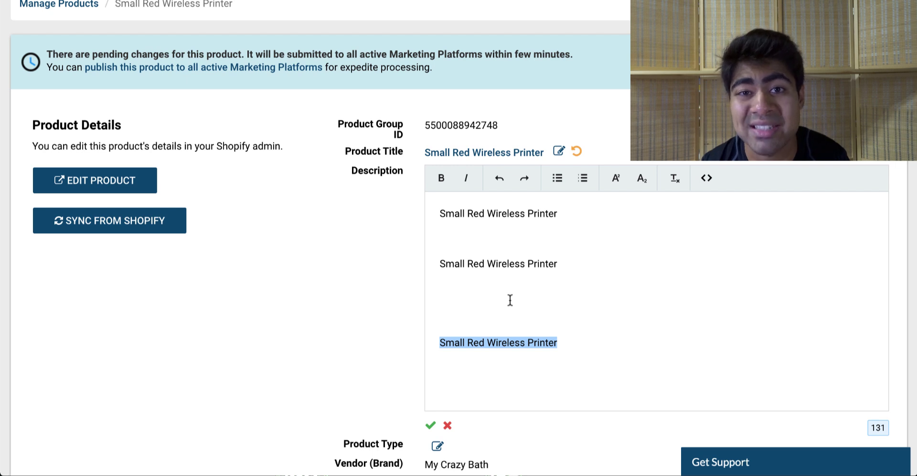
Copy the words "Wireless Printer" from the last line of the product description.
{"action": "scroll", "coordinate": [510, 301], "scroll_direction": "down", "scroll_amount": 3}
{"action": "left_click", "coordinate": [509, 213], "text": "shift"}
{"action": "triple_click", "coordinate": [510, 213]}
{"action": "left_click", "coordinate": [552, 213]}
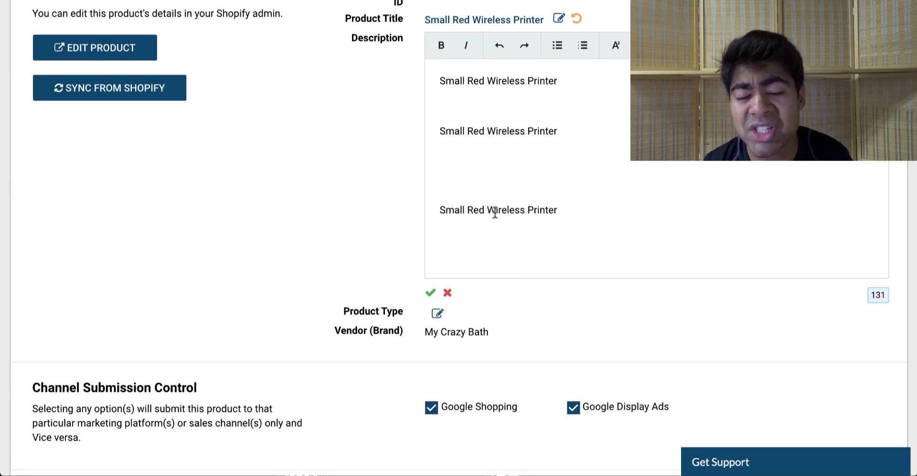
{"action": "left_click_drag", "start_coordinate": [439, 210], "coordinate": [442, 115]}
{"action": "left_click", "coordinate": [464, 138]}
{"action": "left_click_drag", "start_coordinate": [563, 210], "coordinate": [488, 210]}
{"action": "key", "text": "ctrl+c"}
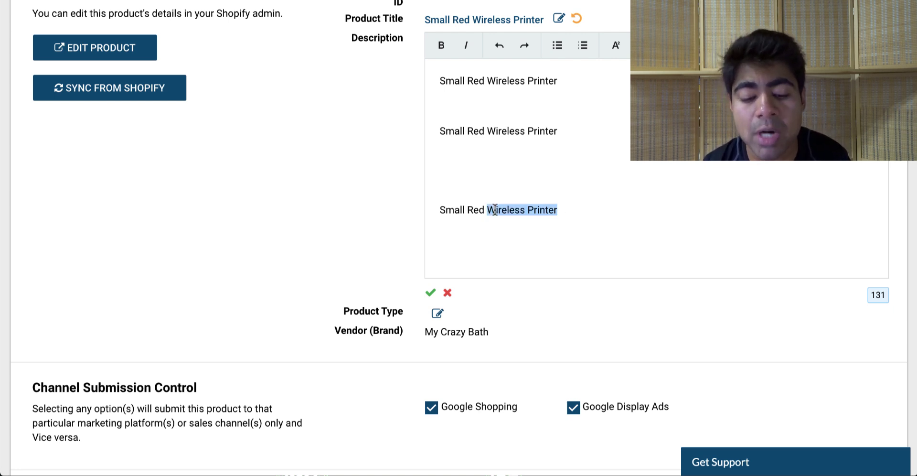
Enter the copied "Wireless Printer" as the product type and save it.
{"action": "scroll", "coordinate": [495, 210], "scroll_direction": "down", "scroll_amount": 1}
{"action": "left_click_drag", "start_coordinate": [360, 265], "coordinate": [399, 271]}
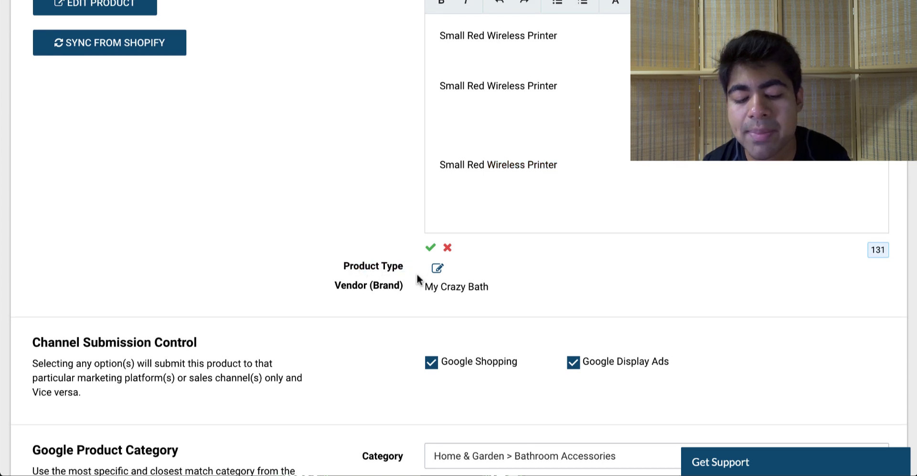
{"action": "left_click", "coordinate": [437, 268]}
{"action": "key", "text": "ctrl+v"}
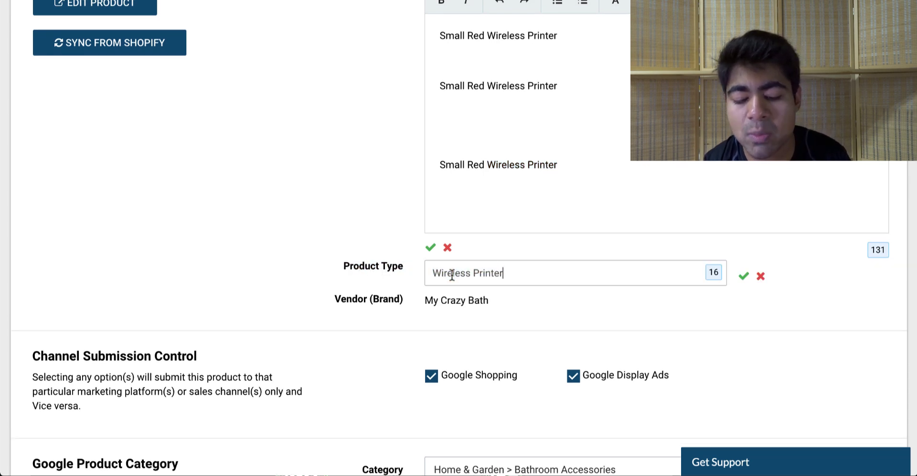
{"action": "left_click", "coordinate": [743, 277]}
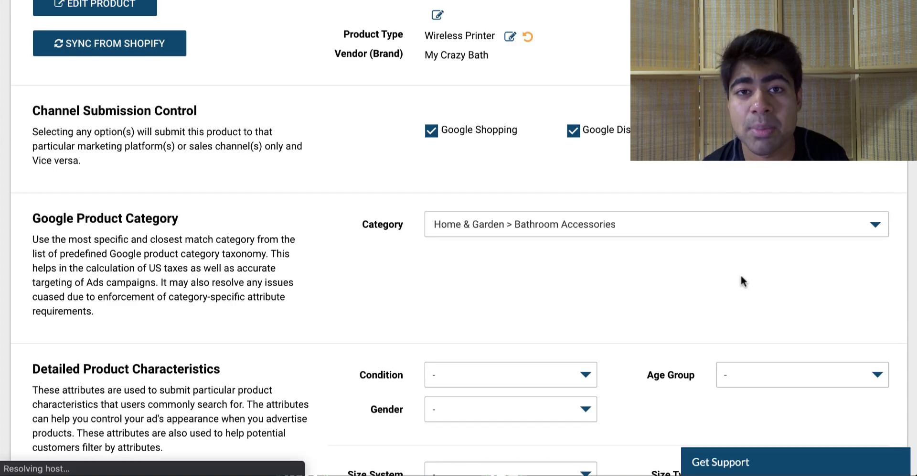
{"action": "scroll", "coordinate": [740, 275], "scroll_direction": "up", "scroll_amount": 4}
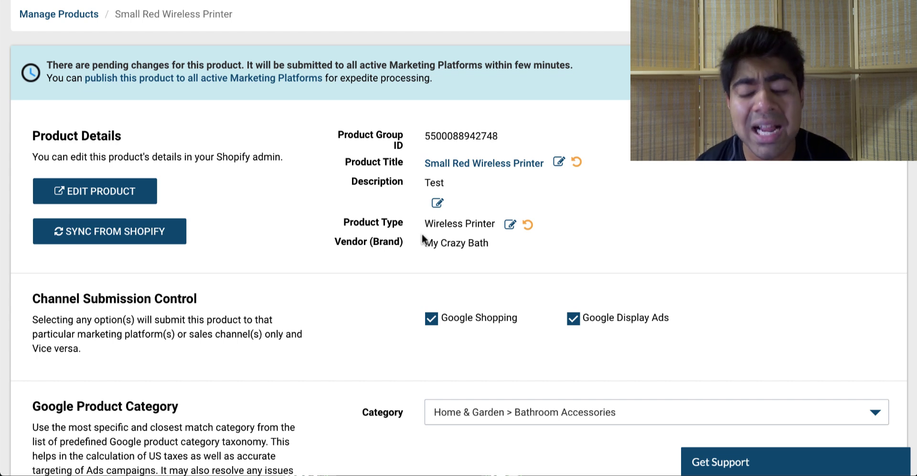
{"action": "double_click", "coordinate": [395, 229]}
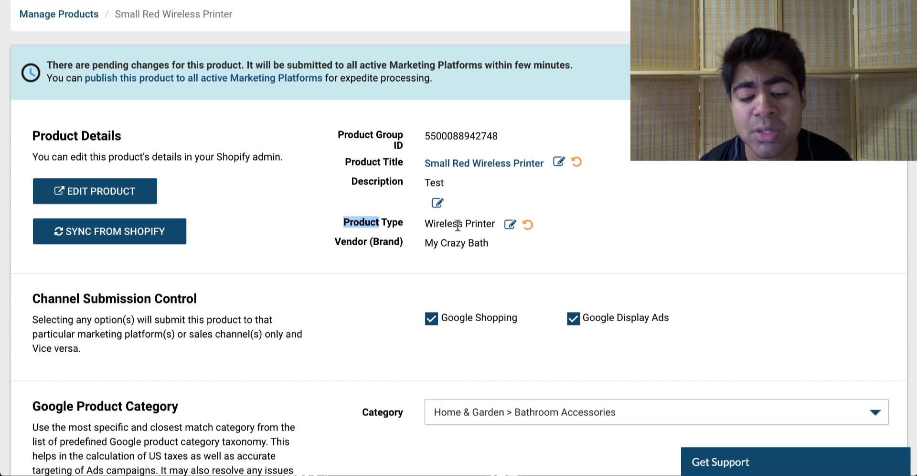
{"action": "left_click", "coordinate": [434, 232]}
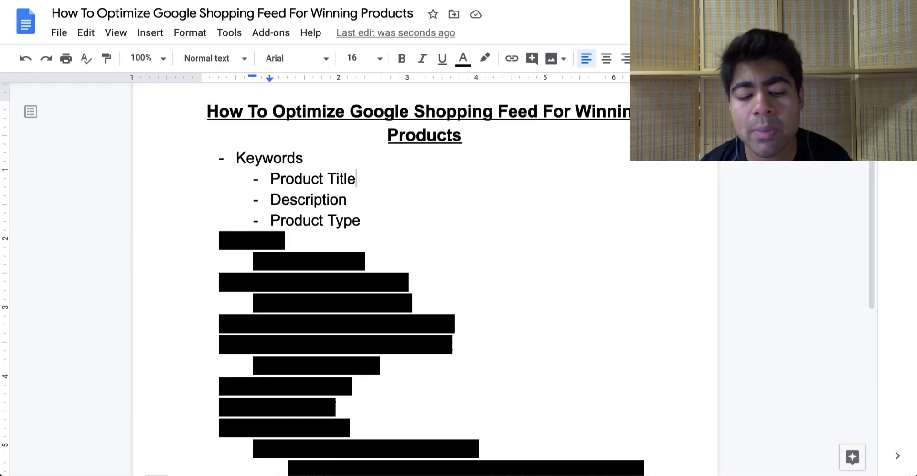
Remove the black highlight from the "Vendor" and "<store name>" lines below Product Type in the outline.
{"action": "scroll", "coordinate": [546, 237], "scroll_direction": "down", "scroll_amount": 1}
{"action": "left_click_drag", "start_coordinate": [368, 231], "coordinate": [212, 211]}
{"action": "left_click", "coordinate": [484, 59]}
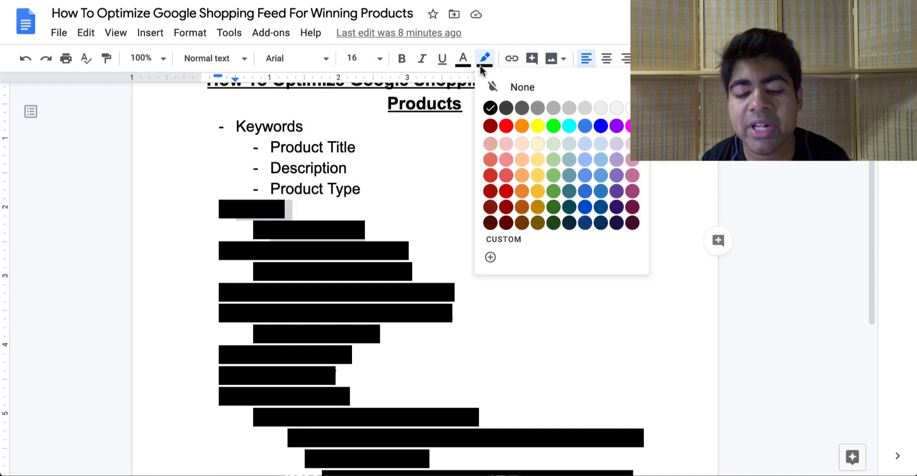
{"action": "left_click", "coordinate": [496, 86]}
{"action": "left_click", "coordinate": [493, 215]}
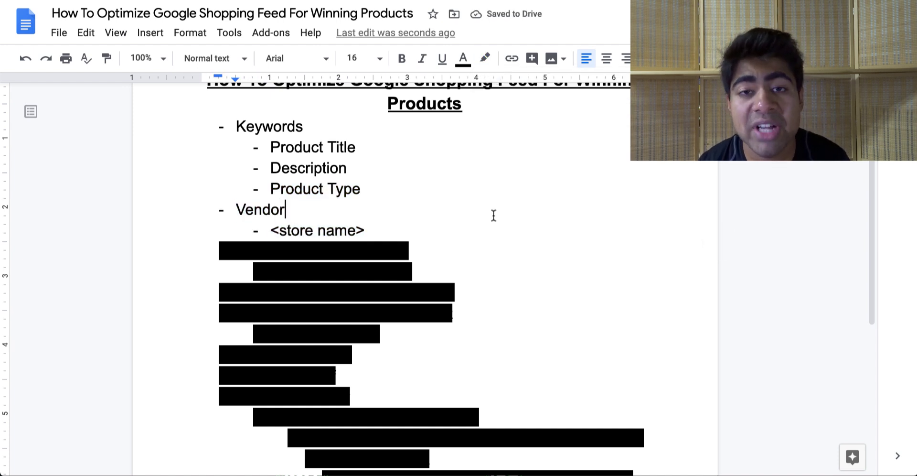
{"action": "left_click_drag", "start_coordinate": [412, 230], "coordinate": [261, 230]}
{"action": "left_click", "coordinate": [290, 230]}
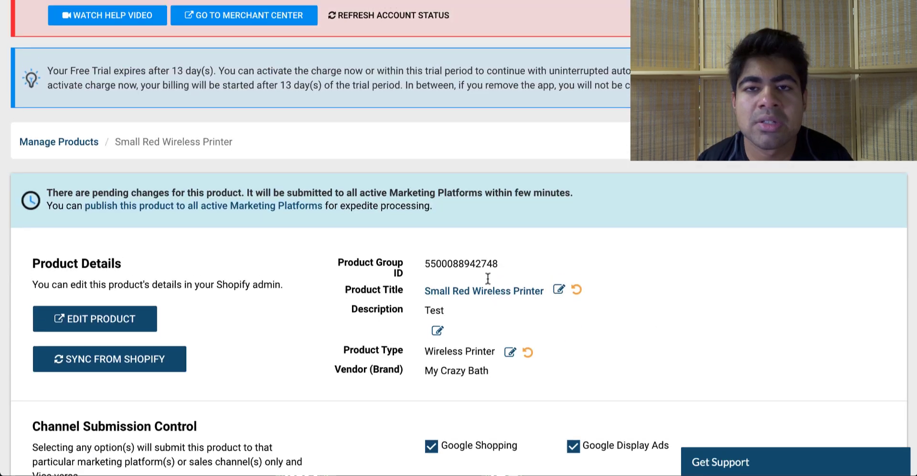
Check the Vendor (Brand) name in the product details.
{"action": "scroll", "coordinate": [488, 279], "scroll_direction": "down", "scroll_amount": 3}
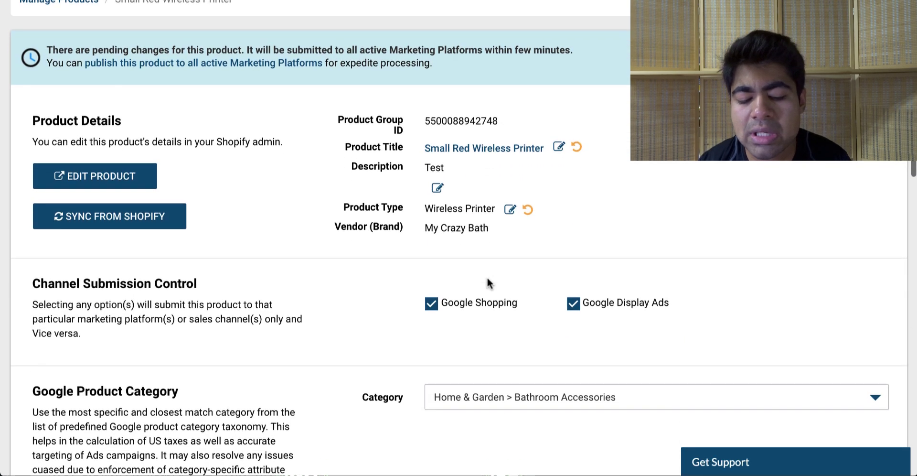
{"action": "triple_click", "coordinate": [354, 226]}
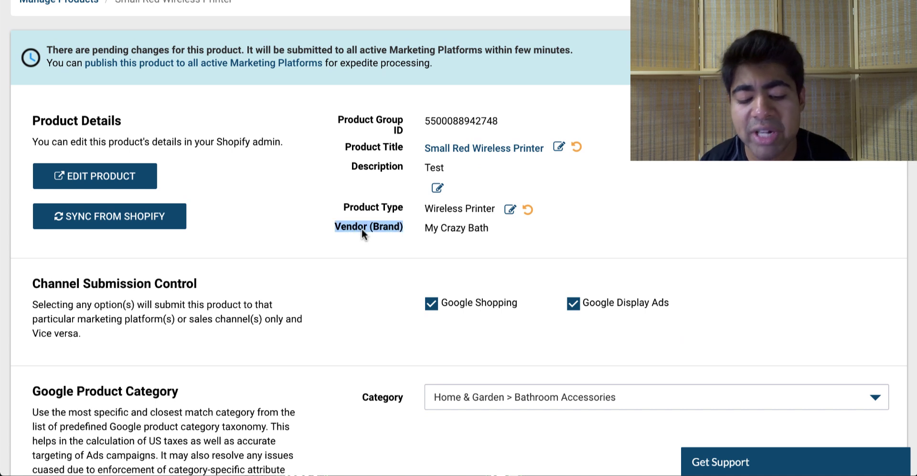
{"action": "triple_click", "coordinate": [451, 231]}
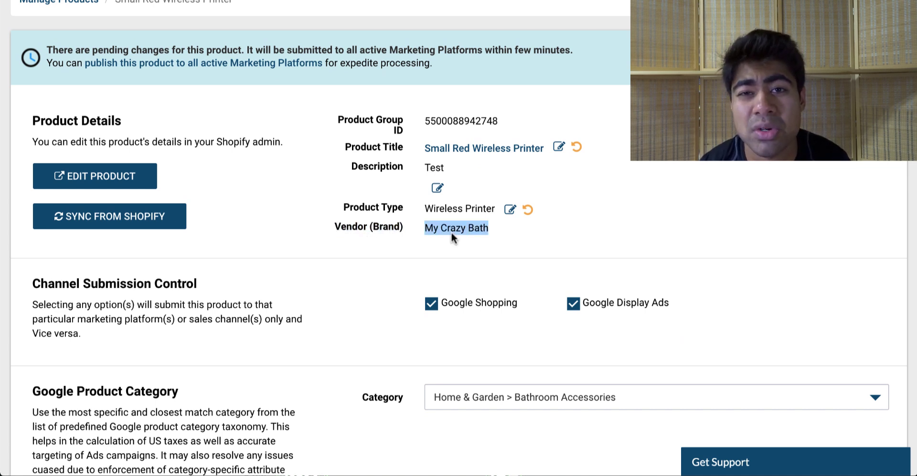
{"action": "left_click", "coordinate": [515, 230]}
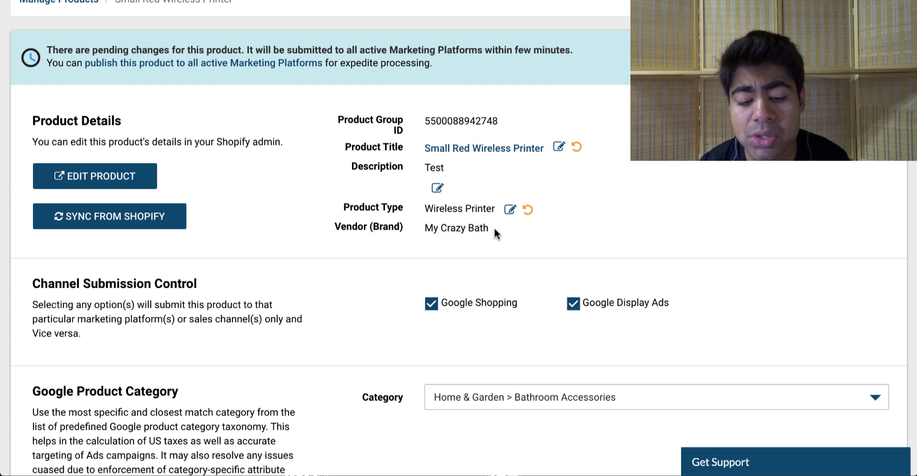
{"action": "triple_click", "coordinate": [497, 231]}
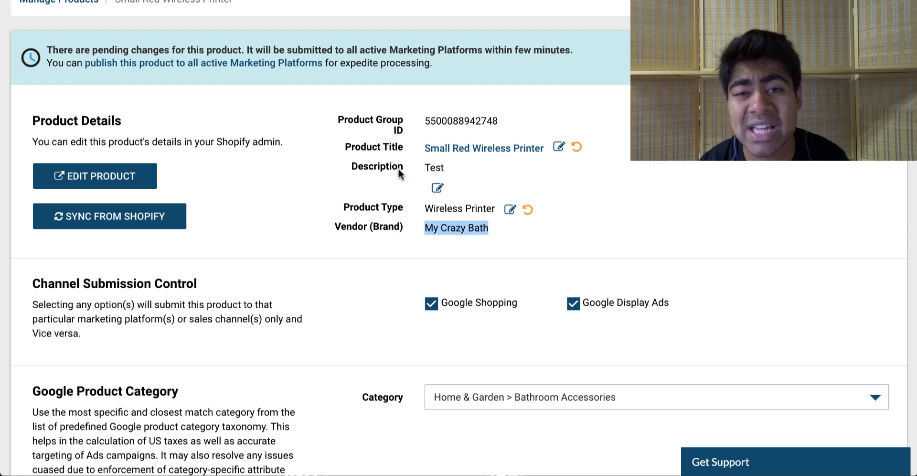
{"action": "left_click", "coordinate": [387, 229]}
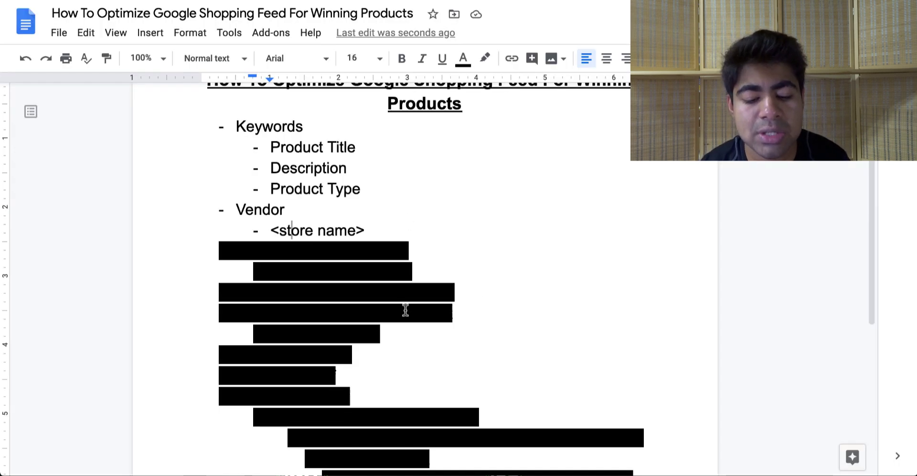
Remove the black highlight from the "Google Product Category" and "2 - 3 levels narrowed" lines in the outline.
{"action": "left_click_drag", "start_coordinate": [412, 272], "coordinate": [226, 251]}
{"action": "left_click", "coordinate": [485, 58]}
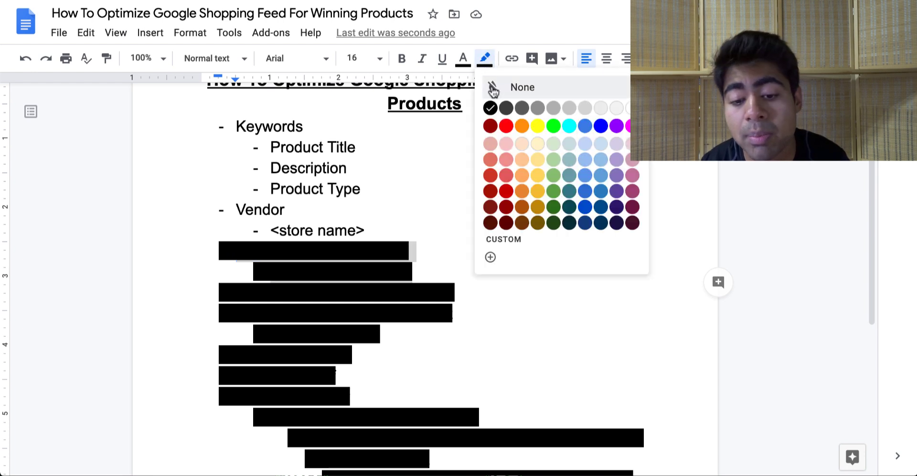
{"action": "left_click", "coordinate": [491, 88]}
{"action": "left_click", "coordinate": [481, 263]}
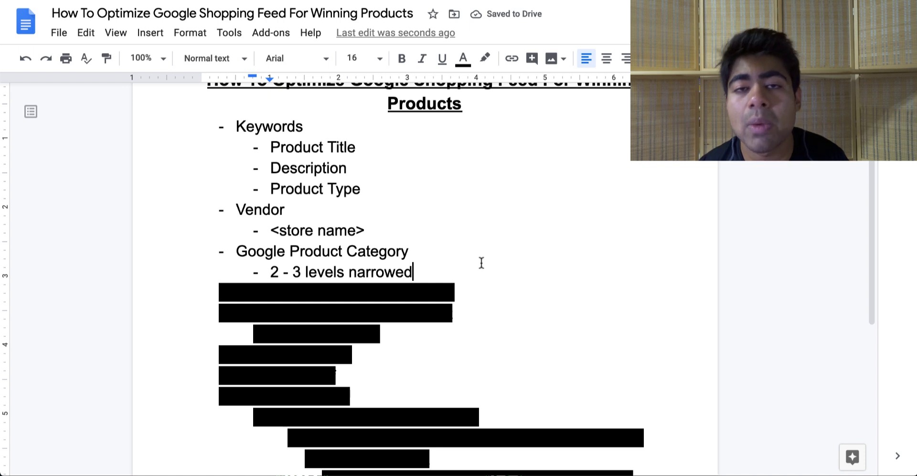
{"action": "left_click_drag", "start_coordinate": [270, 271], "coordinate": [398, 274]}
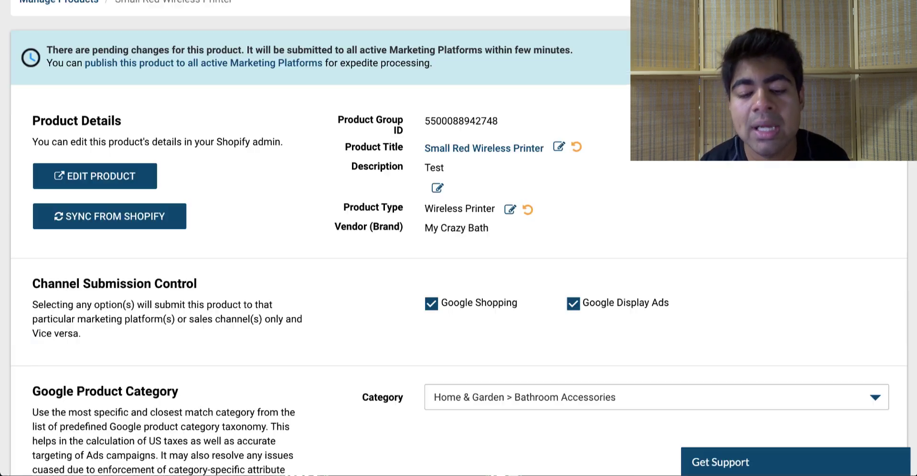
Set the Google product category to Animals & Pet Supplies > Pet Supplies > Bird Supplies > Bird Cage Accessories > Bird Cage Bird Baths.
{"action": "scroll", "coordinate": [627, 196], "scroll_direction": "down", "scroll_amount": 5}
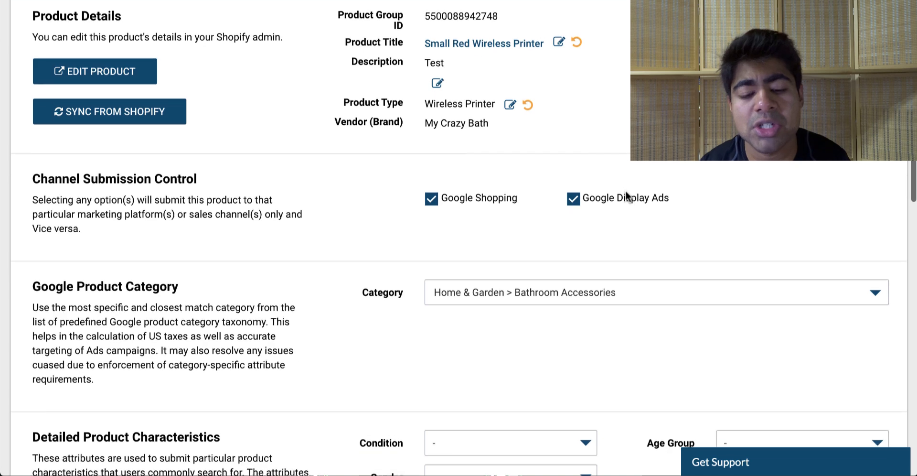
{"action": "scroll", "coordinate": [626, 190], "scroll_direction": "down", "scroll_amount": 1}
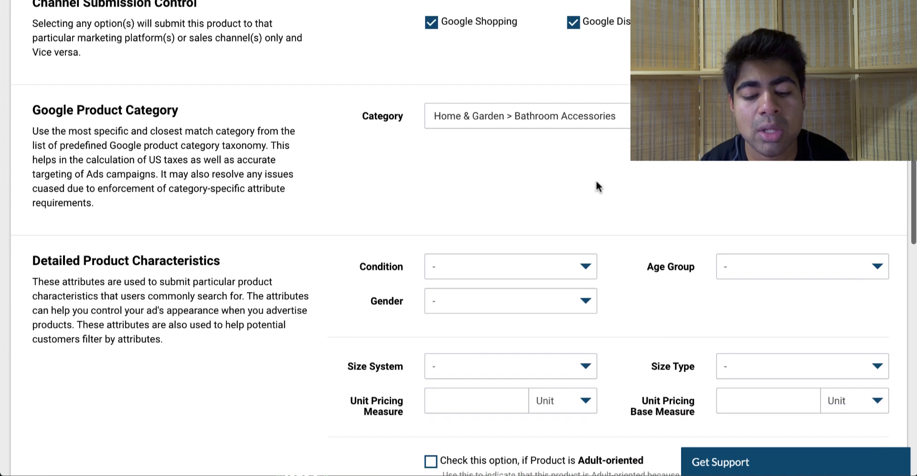
{"action": "double_click", "coordinate": [382, 117]}
{"action": "left_click", "coordinate": [382, 120]}
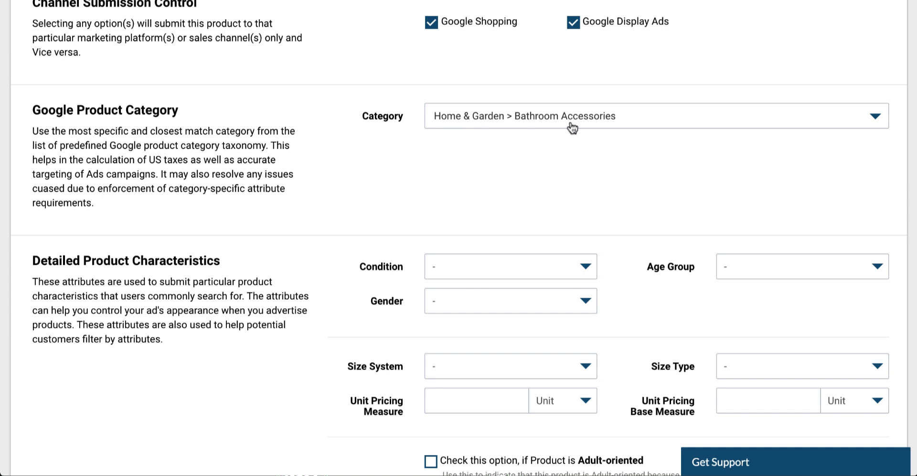
{"action": "left_click", "coordinate": [524, 127]}
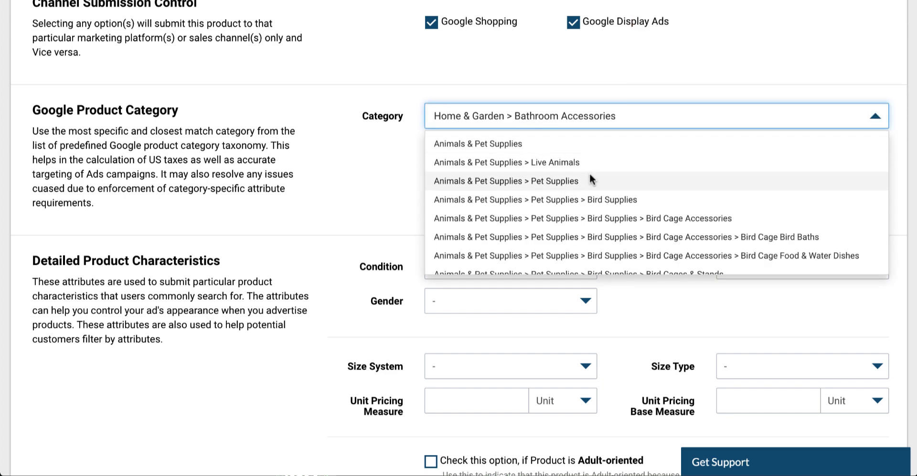
{"action": "scroll", "coordinate": [590, 175], "scroll_direction": "down", "scroll_amount": 3}
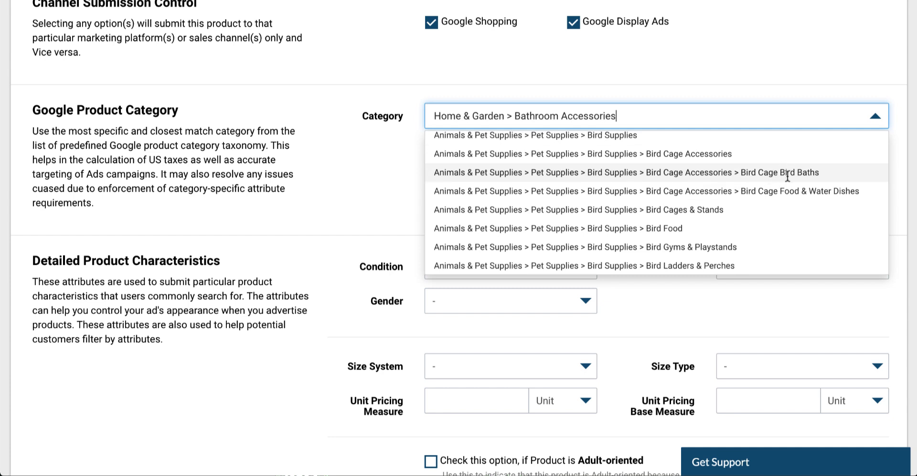
{"action": "scroll", "coordinate": [606, 190], "scroll_direction": "up", "scroll_amount": 3}
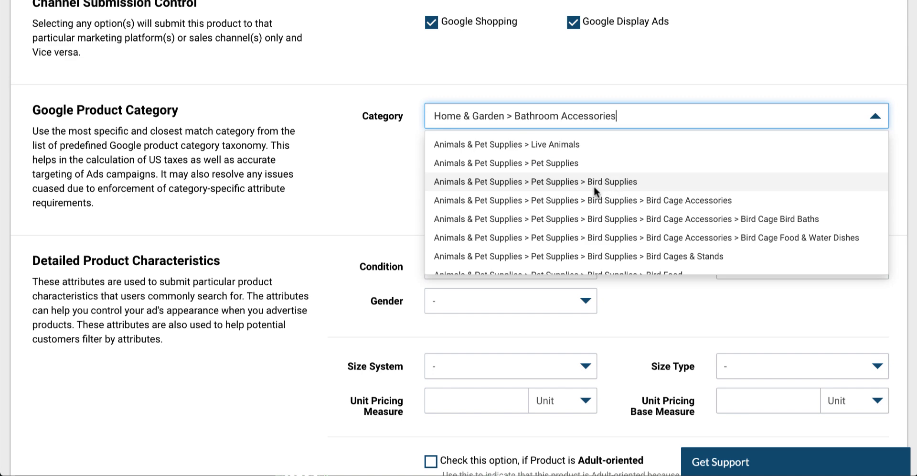
{"action": "left_click", "coordinate": [625, 219]}
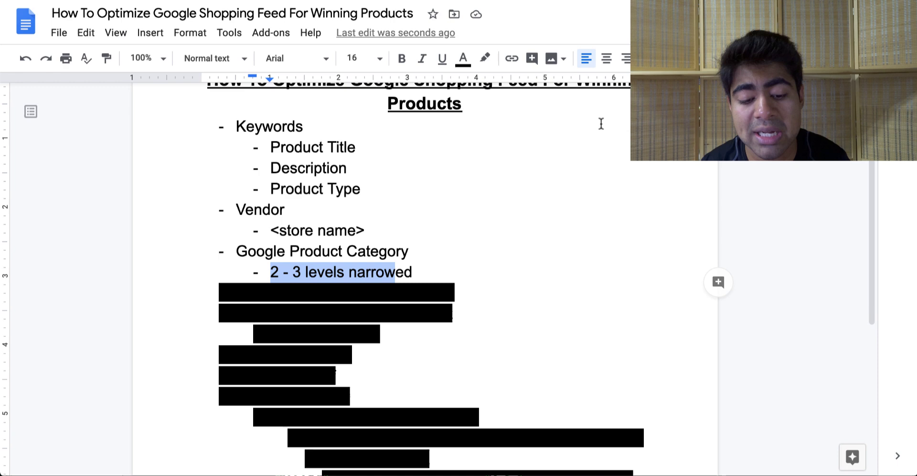
Remove the black highlight from the "Detailed Product Characteristics", "Product Identifiers Management" and "Custom Product" lines in the outline.
{"action": "scroll", "coordinate": [443, 197], "scroll_direction": "down", "scroll_amount": 2}
{"action": "left_click", "coordinate": [443, 198]}
{"action": "left_click_drag", "start_coordinate": [354, 227], "coordinate": [200, 191]}
{"action": "left_click", "coordinate": [484, 58]}
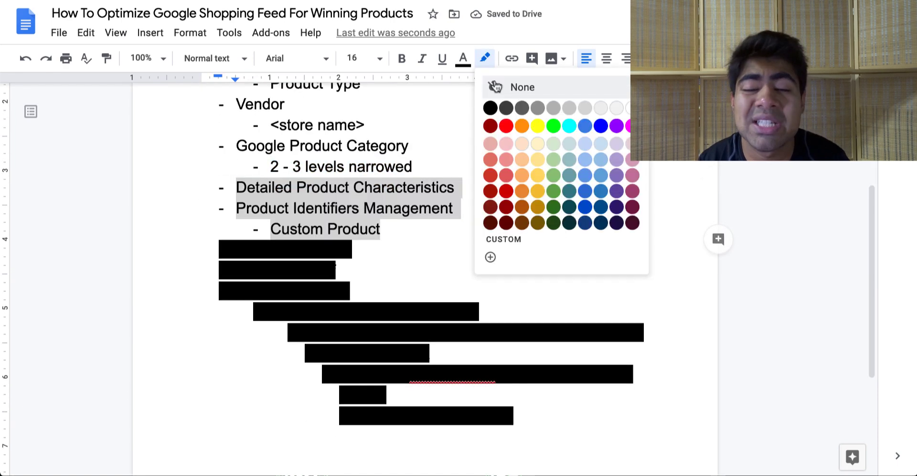
{"action": "left_click", "coordinate": [365, 178]}
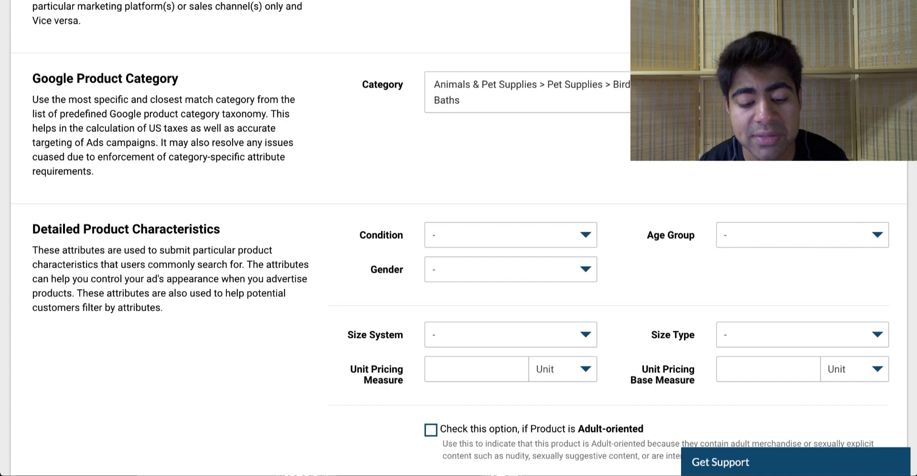
Set the product's condition to New and its gender to Male in the detailed product characteristics.
{"action": "scroll", "coordinate": [150, 210], "scroll_direction": "down", "scroll_amount": 1}
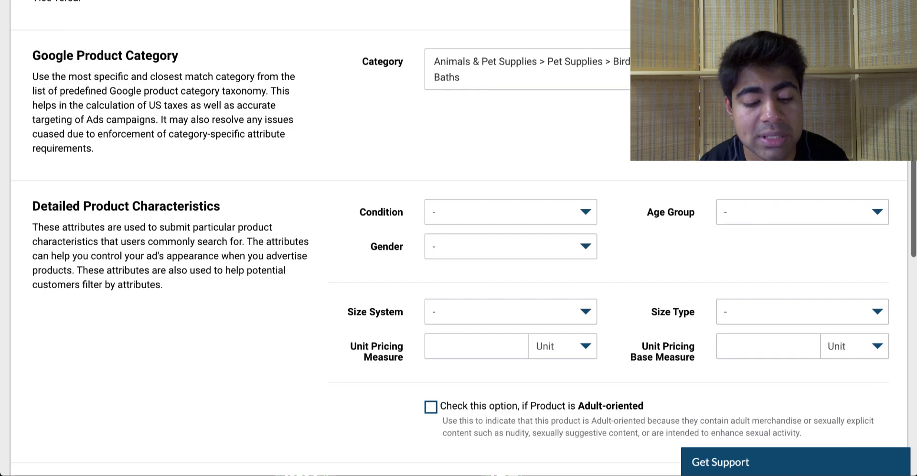
{"action": "triple_click", "coordinate": [150, 208]}
{"action": "left_click", "coordinate": [151, 207]}
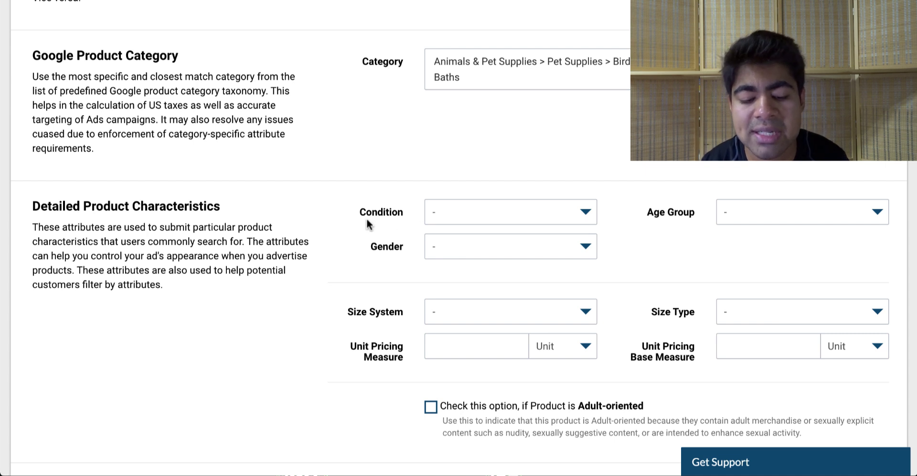
{"action": "left_click", "coordinate": [437, 219]}
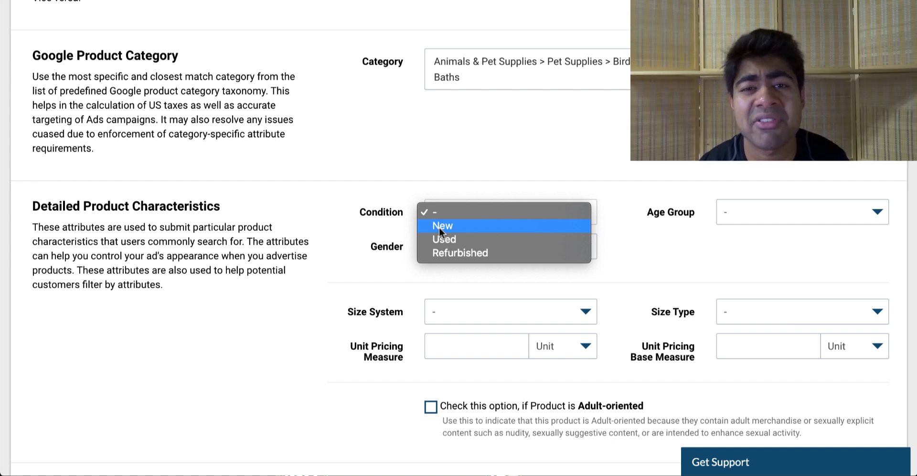
{"action": "left_click", "coordinate": [439, 227]}
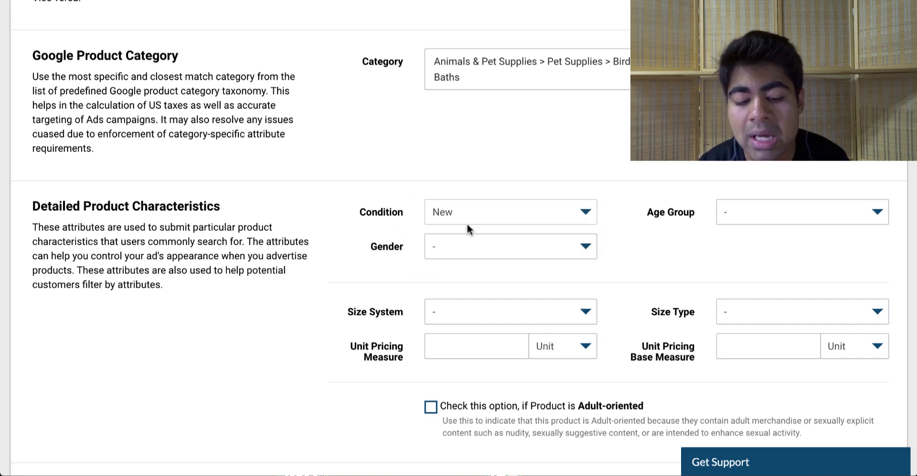
{"action": "scroll", "coordinate": [486, 236], "scroll_direction": "down", "scroll_amount": 2}
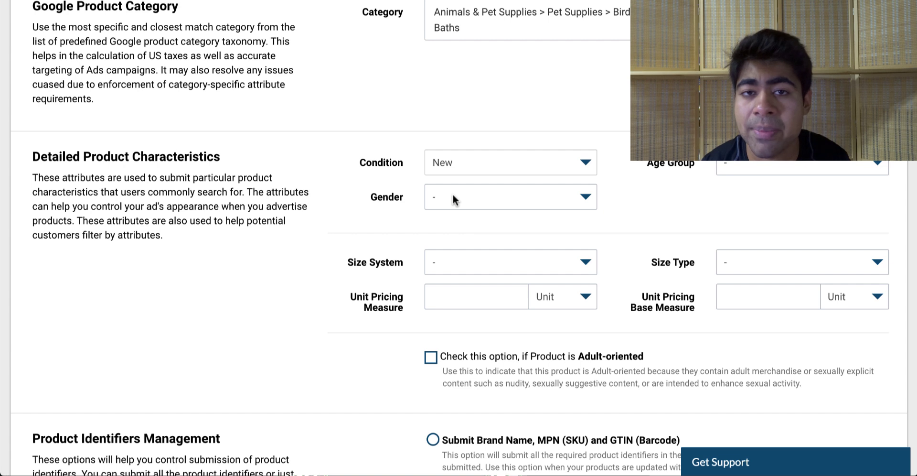
{"action": "left_click", "coordinate": [452, 194]}
{"action": "left_click", "coordinate": [438, 213]}
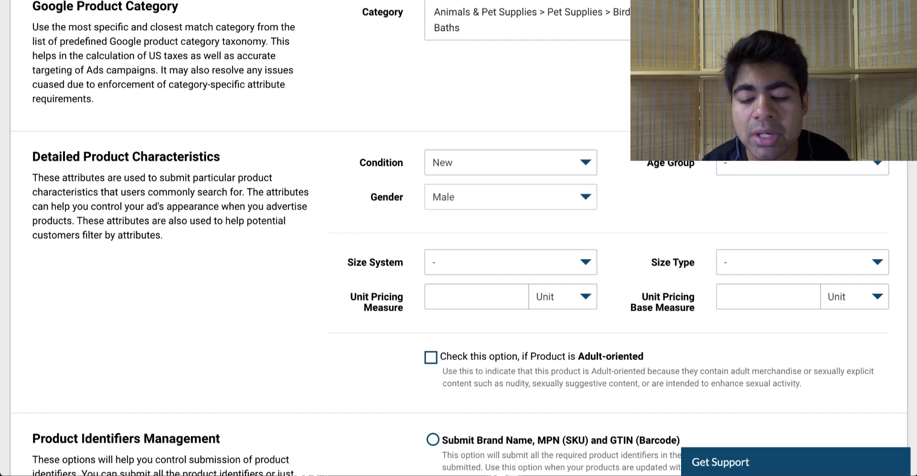
Set the product's age group to Kids in the detailed product characteristics.
{"action": "left_click", "coordinate": [750, 162]}
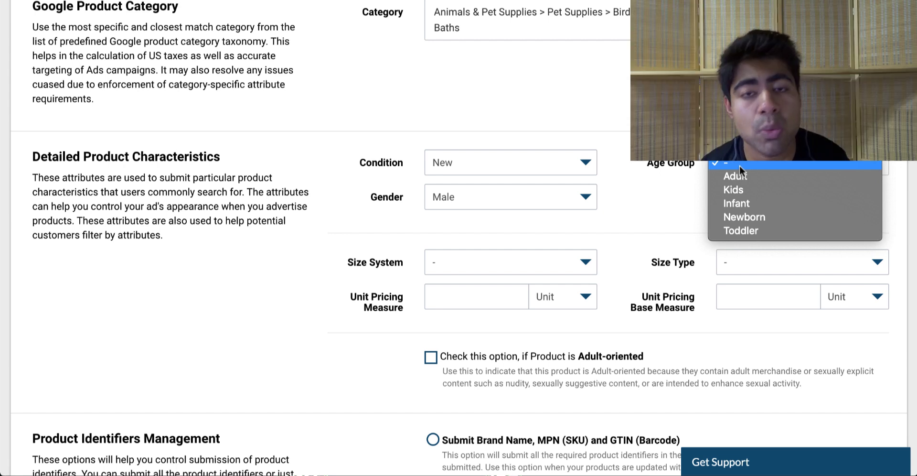
{"action": "left_click", "coordinate": [729, 190]}
{"action": "scroll", "coordinate": [728, 190], "scroll_direction": "down", "scroll_amount": 2}
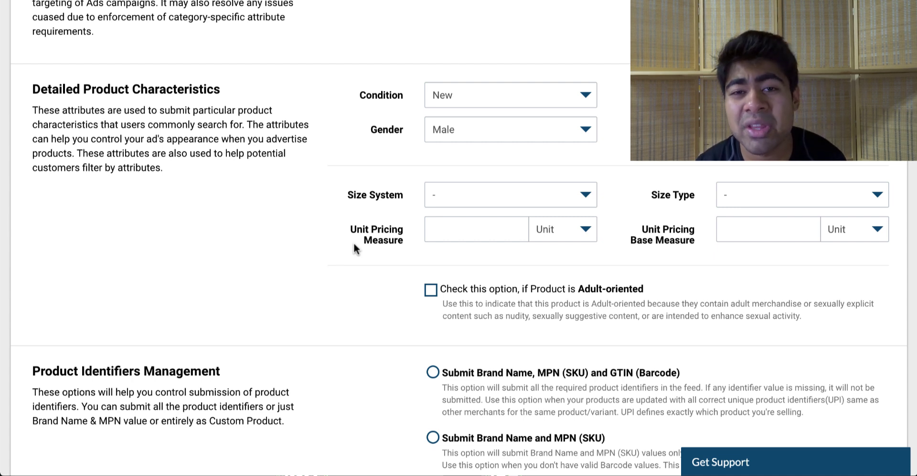
Examine the size system and size type options in the detailed product characteristics.
{"action": "left_click", "coordinate": [432, 195]}
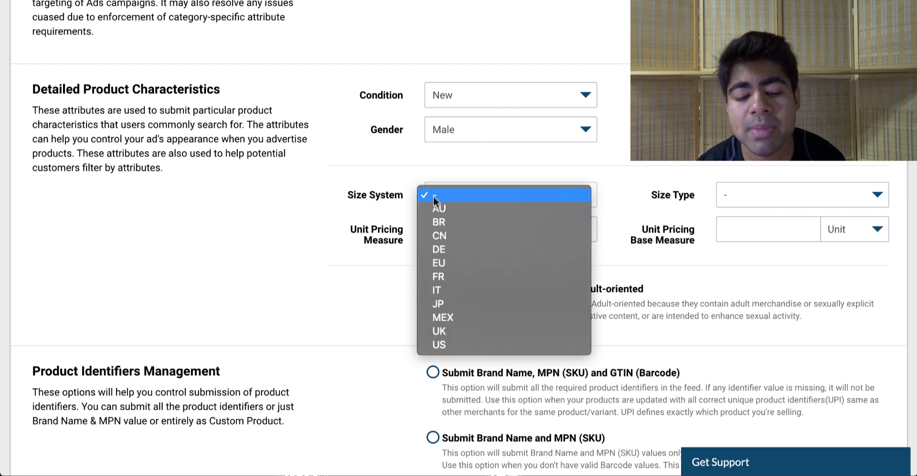
{"action": "left_click", "coordinate": [750, 193]}
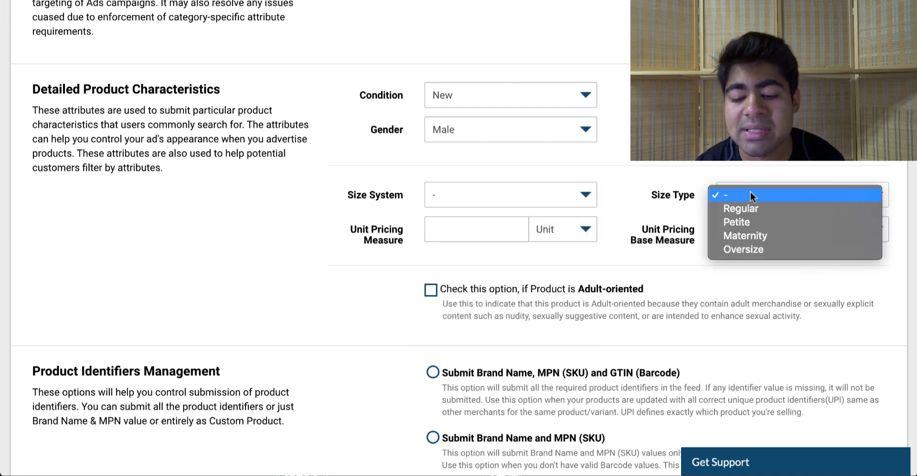
{"action": "left_click", "coordinate": [736, 194]}
{"action": "scroll", "coordinate": [673, 225], "scroll_direction": "down", "scroll_amount": 1}
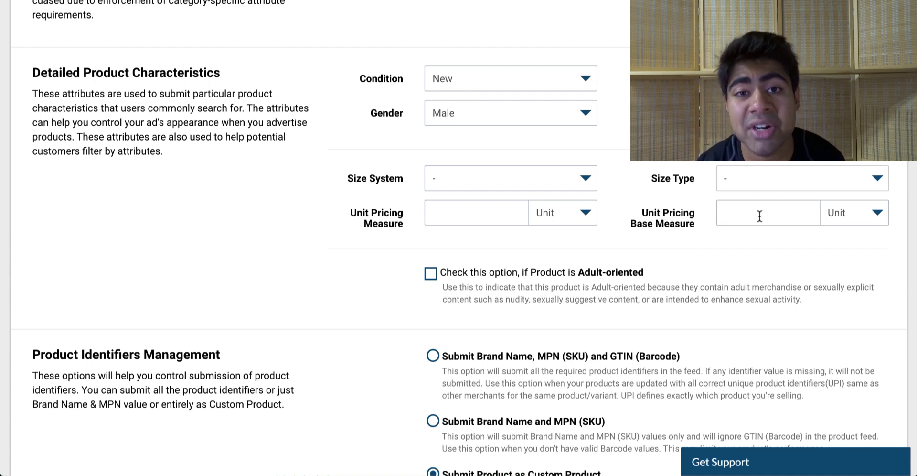
Try submitting the product with brand name, MPN (SKU) and GTIN (Barcode), and return the identifier option to Submit Product as Custom Product.
{"action": "scroll", "coordinate": [760, 220], "scroll_direction": "down", "scroll_amount": 3}
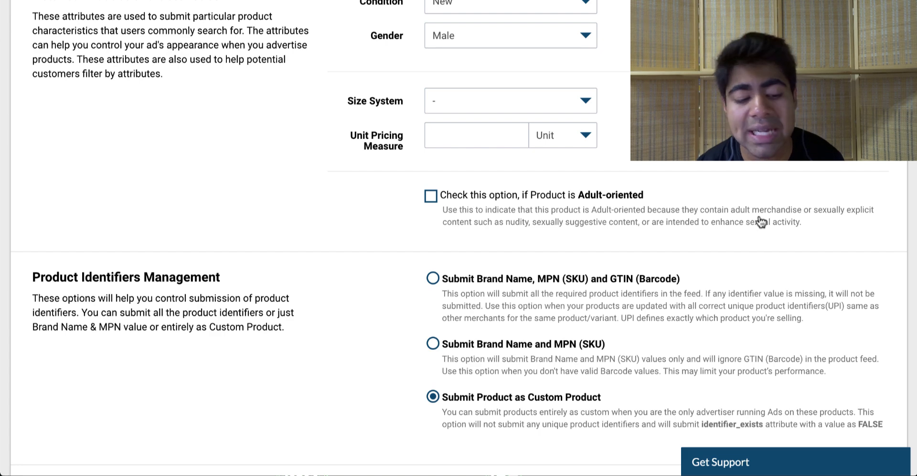
{"action": "scroll", "coordinate": [213, 197], "scroll_direction": "down", "scroll_amount": 1}
{"action": "scroll", "coordinate": [166, 259], "scroll_direction": "down", "scroll_amount": 1}
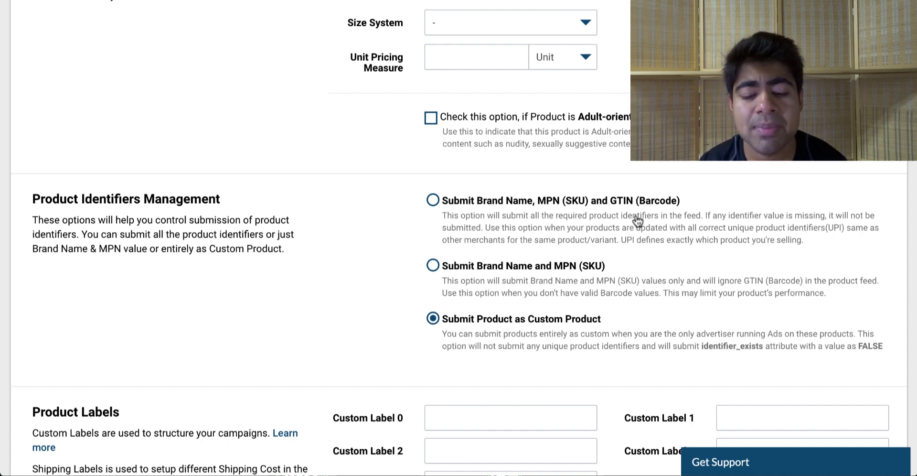
{"action": "left_click", "coordinate": [470, 216]}
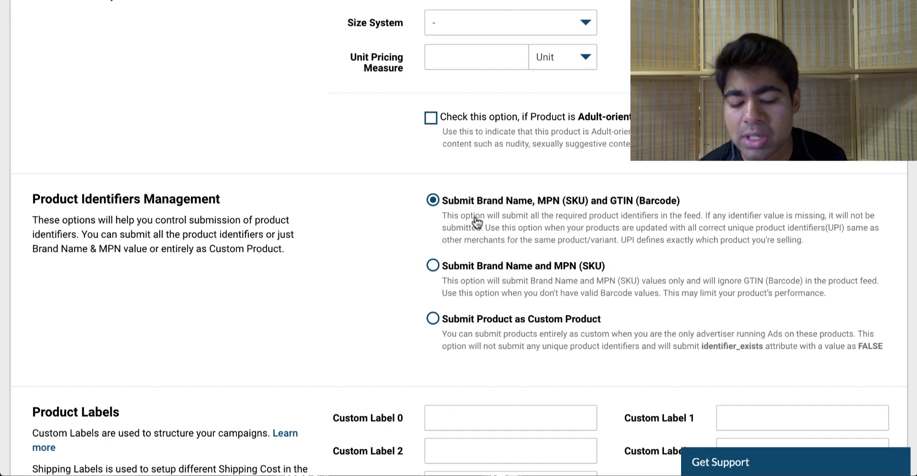
{"action": "left_click", "coordinate": [459, 331]}
{"action": "scroll", "coordinate": [453, 324], "scroll_direction": "down", "scroll_amount": 1}
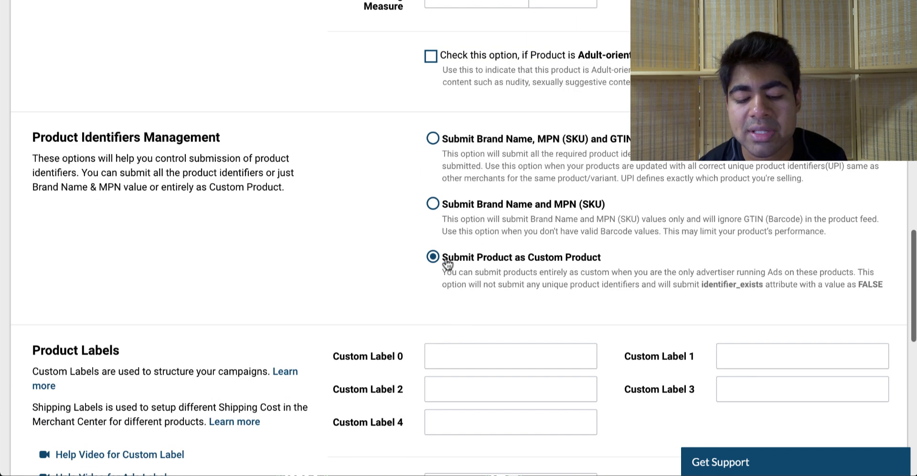
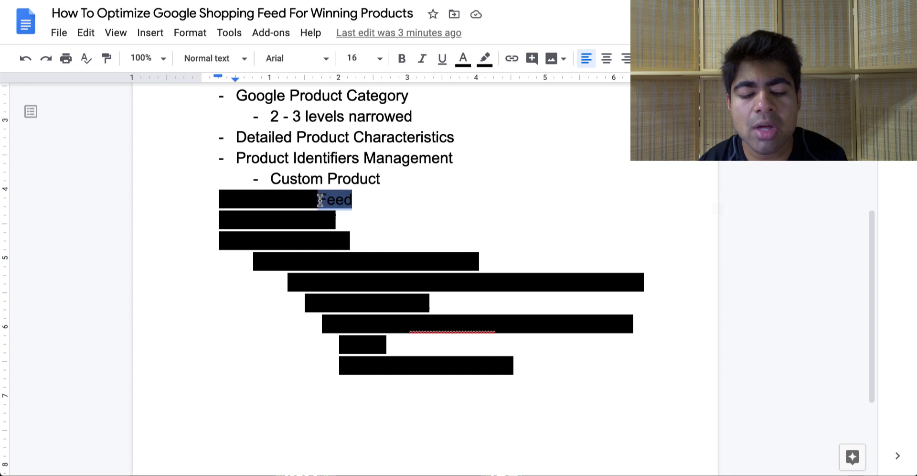
Remove the black highlight from the "Promotions Feed" line in the Google Docs outline.
{"action": "key", "text": "ctrl+shift+Left"}
{"action": "left_click", "coordinate": [484, 58]}
{"action": "left_click", "coordinate": [501, 86]}
{"action": "left_click", "coordinate": [478, 167]}
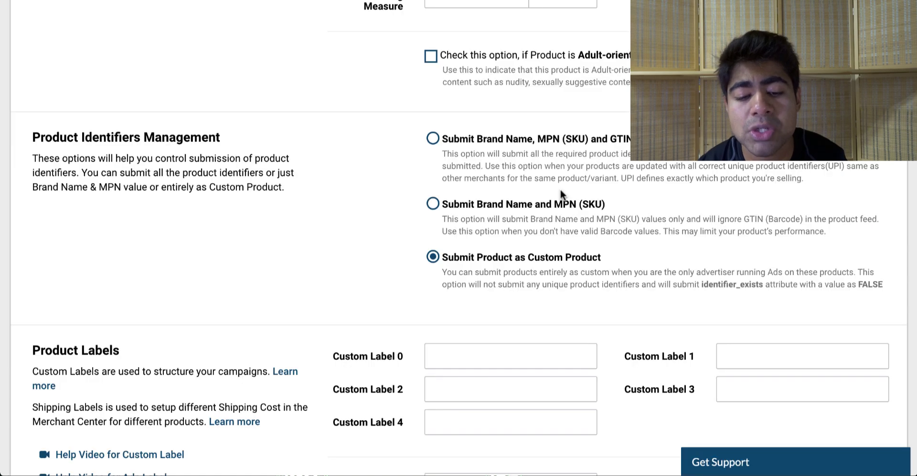
Go back to the Google Shopping feed app and start a new promotion in its Promotions Feed.
{"action": "scroll", "coordinate": [560, 194], "scroll_direction": "up", "scroll_amount": 10}
{"action": "scroll", "coordinate": [560, 189], "scroll_direction": "up", "scroll_amount": 6}
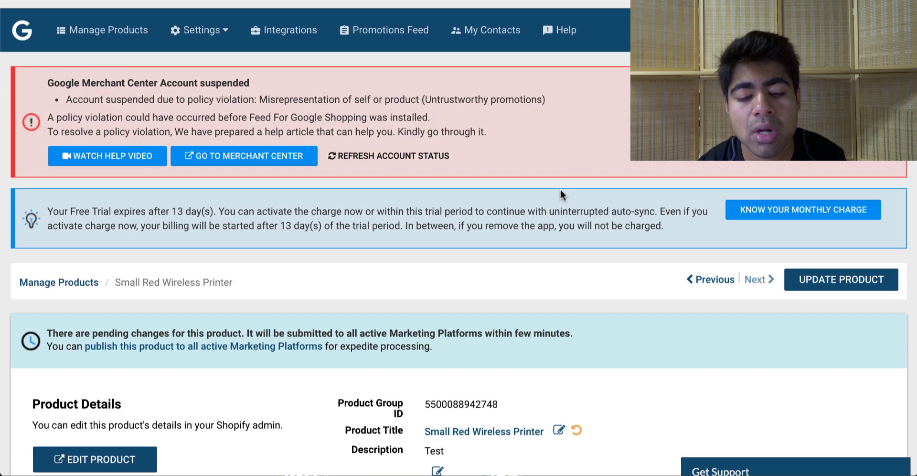
{"action": "left_click", "coordinate": [380, 25]}
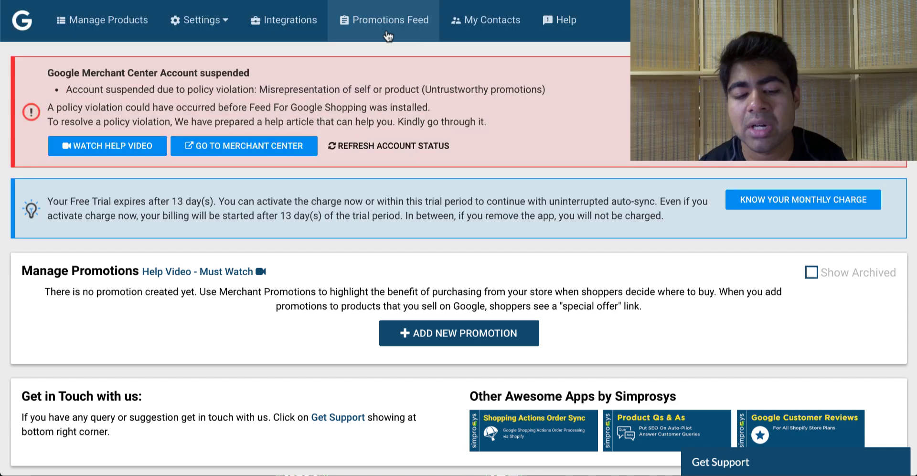
{"action": "scroll", "coordinate": [388, 49], "scroll_direction": "down", "scroll_amount": 1}
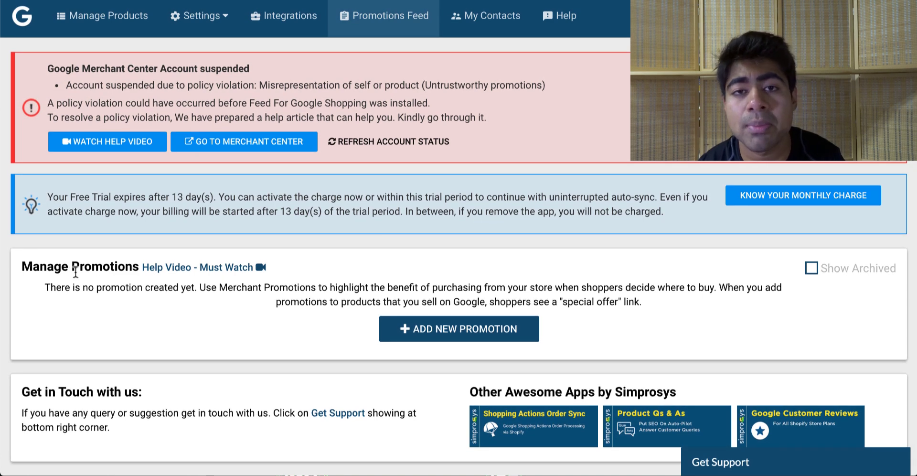
{"action": "left_click", "coordinate": [417, 338]}
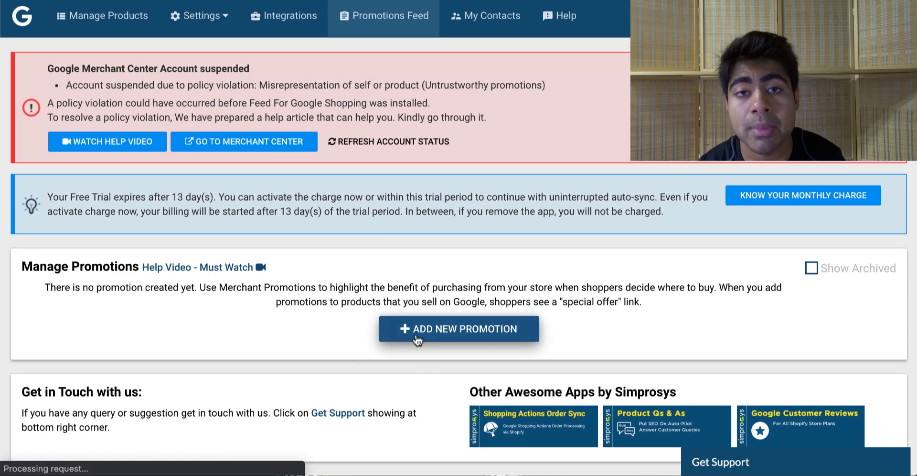
{"action": "scroll", "coordinate": [414, 339], "scroll_direction": "down", "scroll_amount": 5}
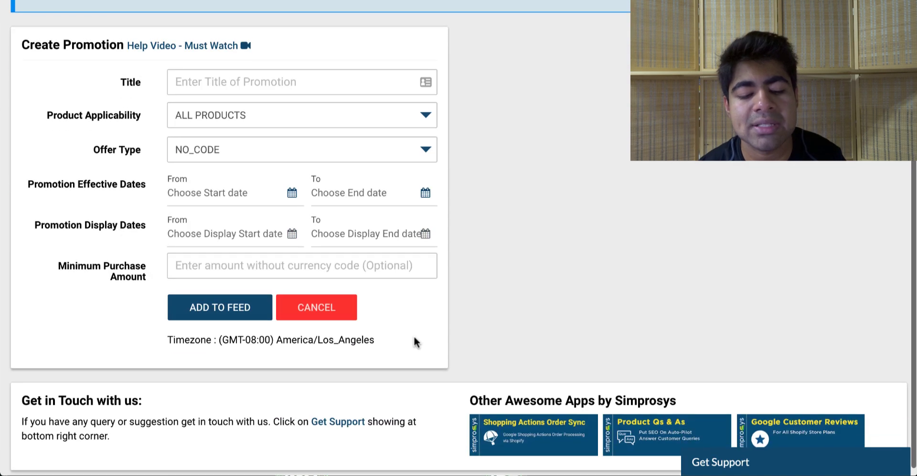
Examine the new promotion's title field and product applicability options.
{"action": "left_click", "coordinate": [185, 78]}
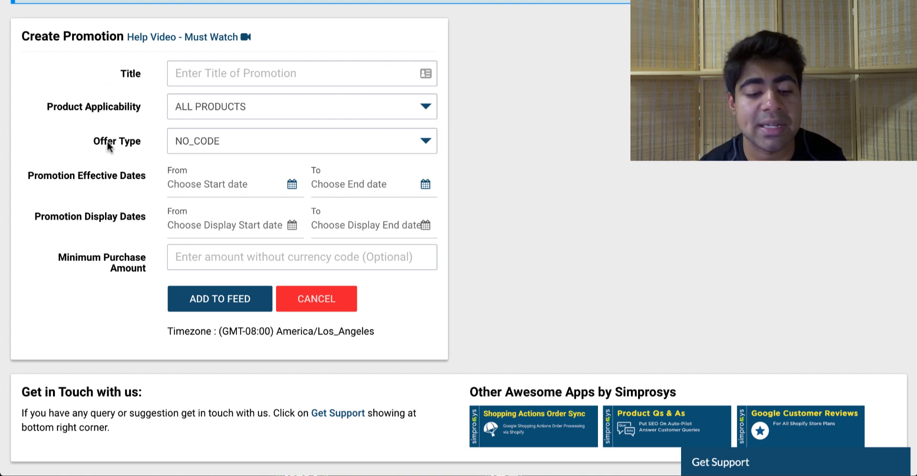
{"action": "left_click", "coordinate": [199, 107]}
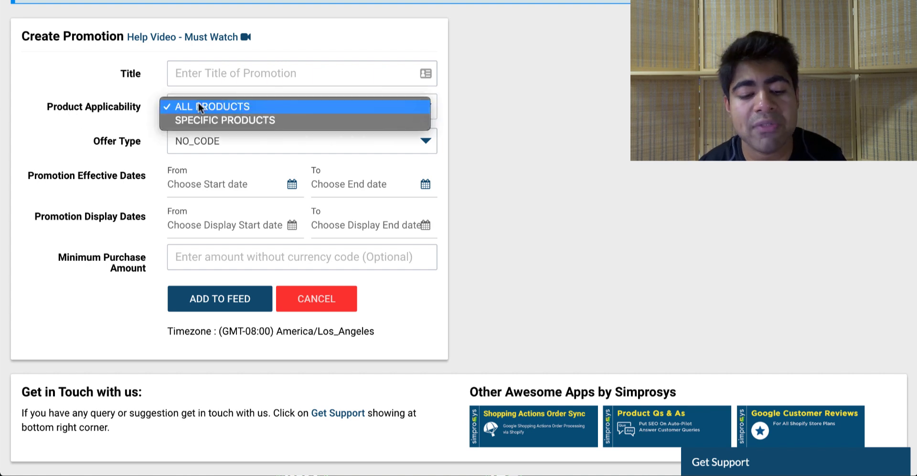
{"action": "left_click", "coordinate": [142, 114]}
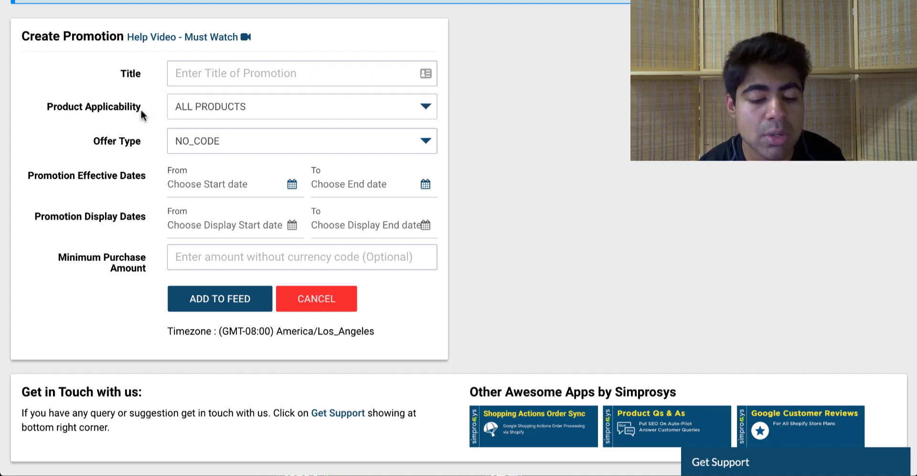
{"action": "left_click", "coordinate": [185, 108]}
{"action": "left_click", "coordinate": [101, 146]}
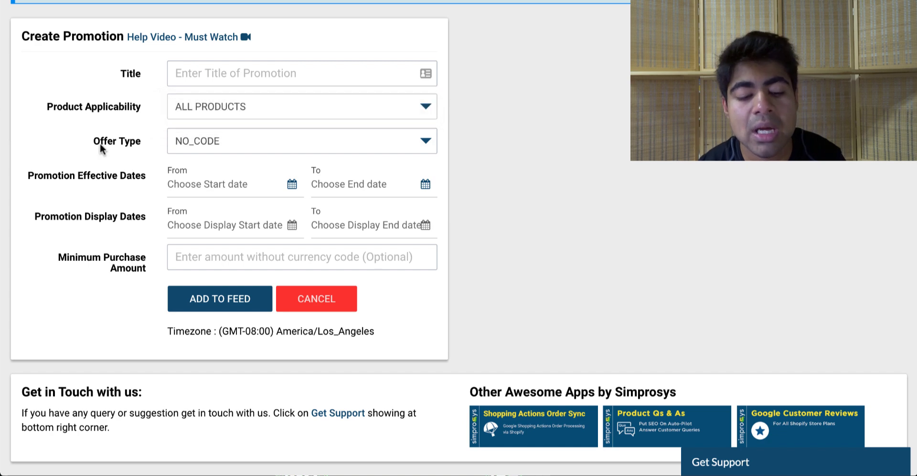
Try the GENERIC_CODE offer type for the new promotion and return it to NO_CODE.
{"action": "left_click", "coordinate": [191, 146]}
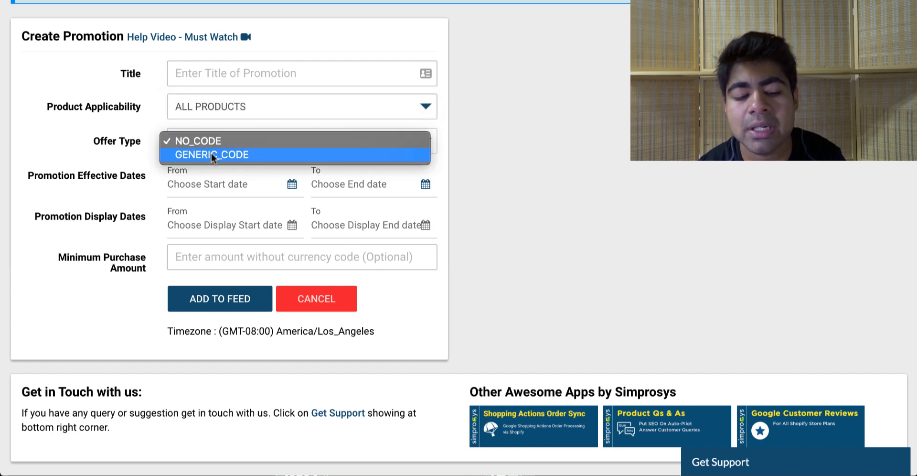
{"action": "left_click", "coordinate": [203, 150]}
{"action": "left_click", "coordinate": [203, 145]}
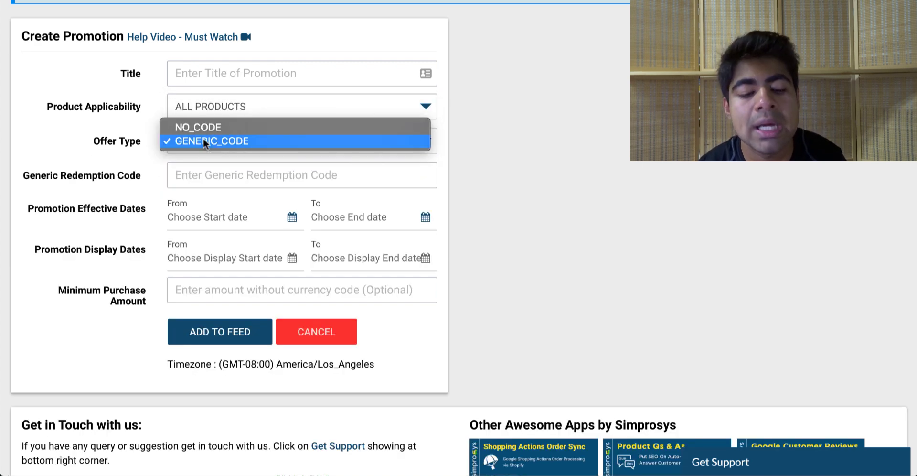
{"action": "left_click", "coordinate": [203, 141]}
{"action": "key", "text": "Up"}
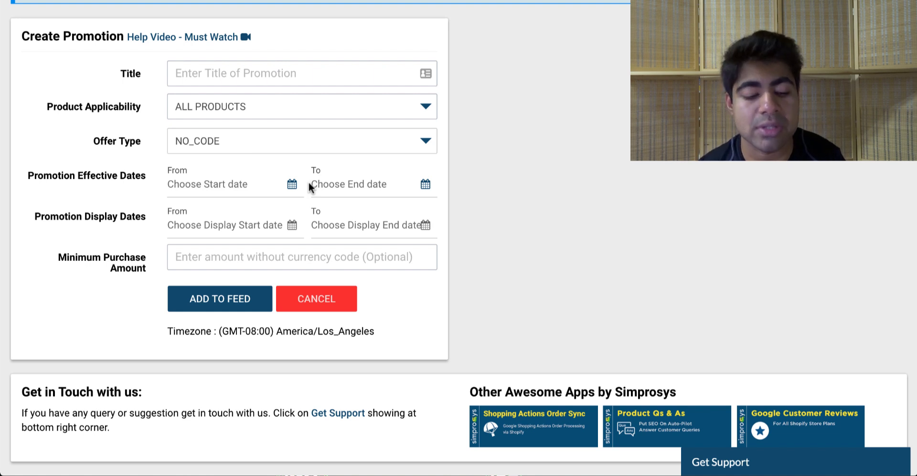
{"action": "double_click", "coordinate": [69, 257]}
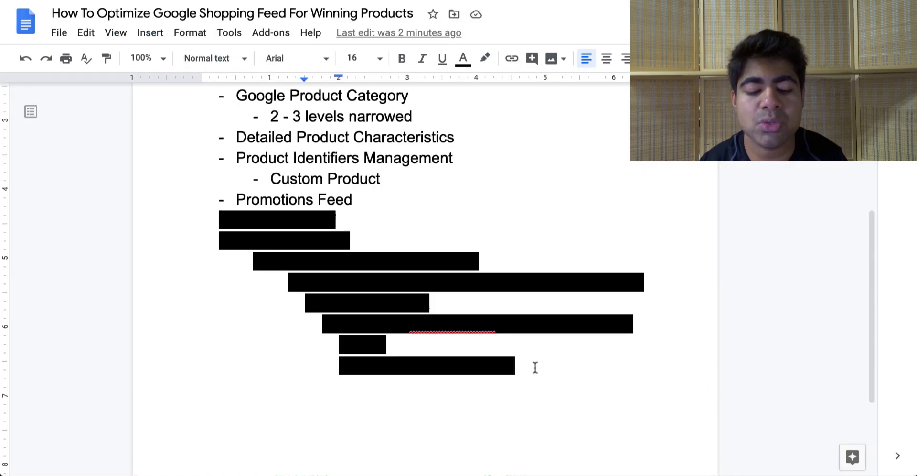
Remove the black highlight from the outline's remaining lines, from "3% off - 7% off" through the "Append" line, in Google Docs.
{"action": "left_click_drag", "start_coordinate": [535, 367], "coordinate": [205, 226]}
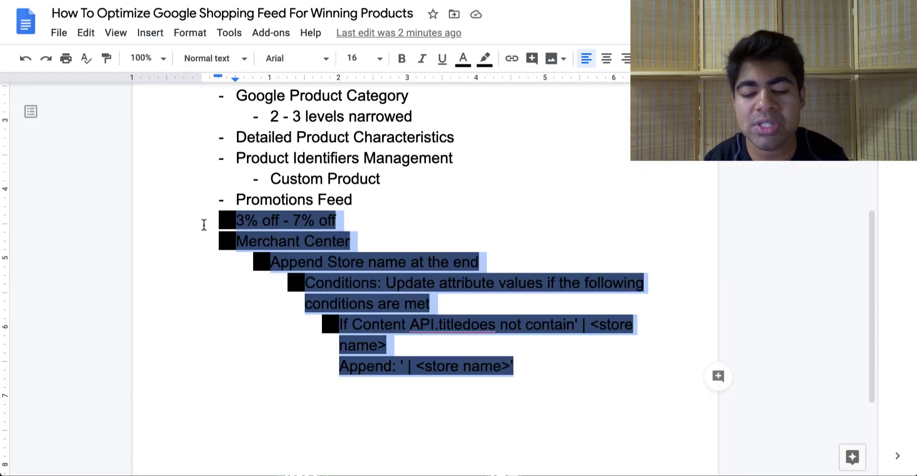
{"action": "left_click", "coordinate": [475, 111]}
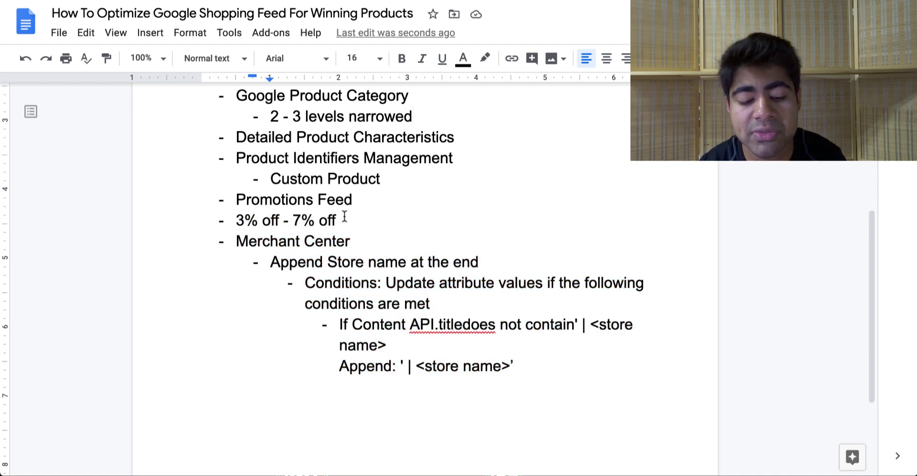
Review the outline's promotion discount range and the Merchant Center condition for appending the store name to product titles.
{"action": "left_click_drag", "start_coordinate": [343, 219], "coordinate": [215, 215]}
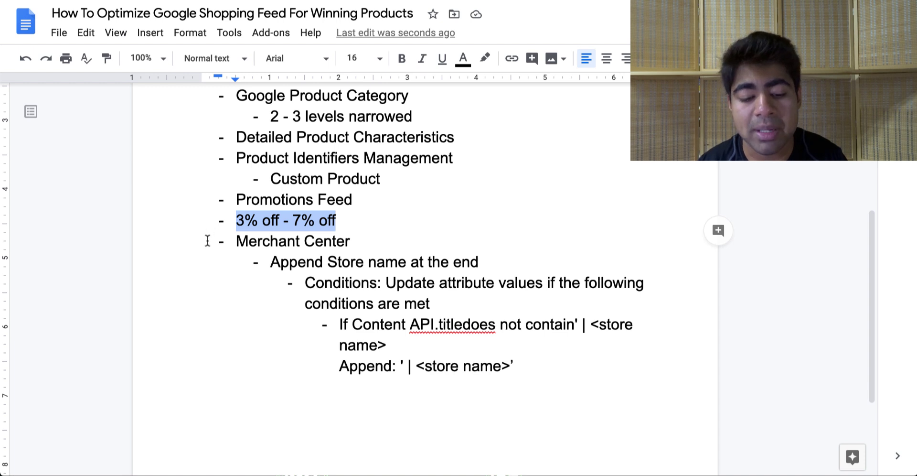
{"action": "left_click", "coordinate": [547, 170]}
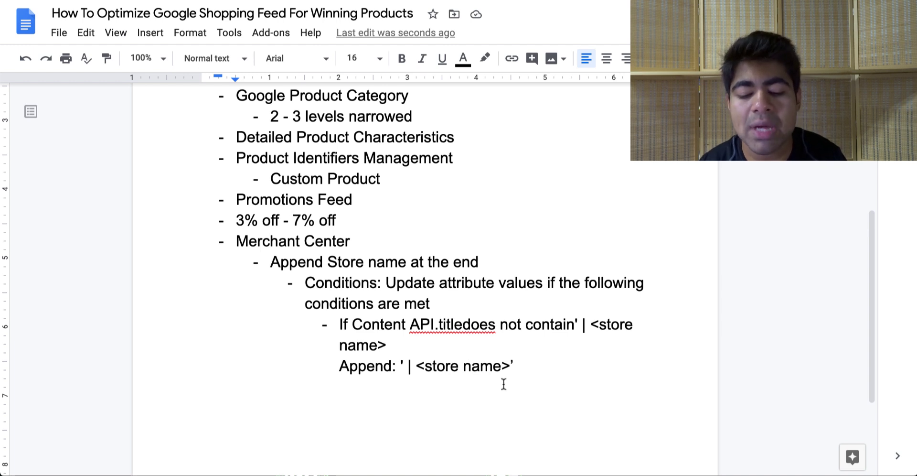
{"action": "left_click_drag", "start_coordinate": [511, 375], "coordinate": [332, 315]}
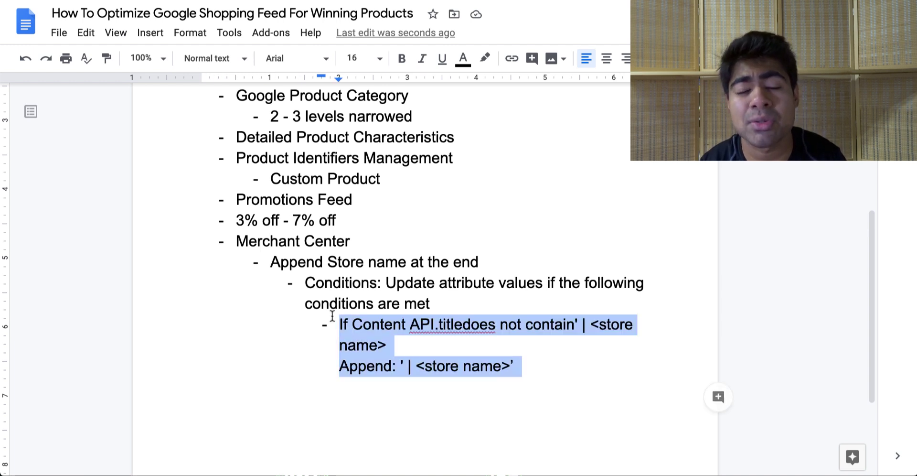
{"action": "left_click", "coordinate": [332, 315]}
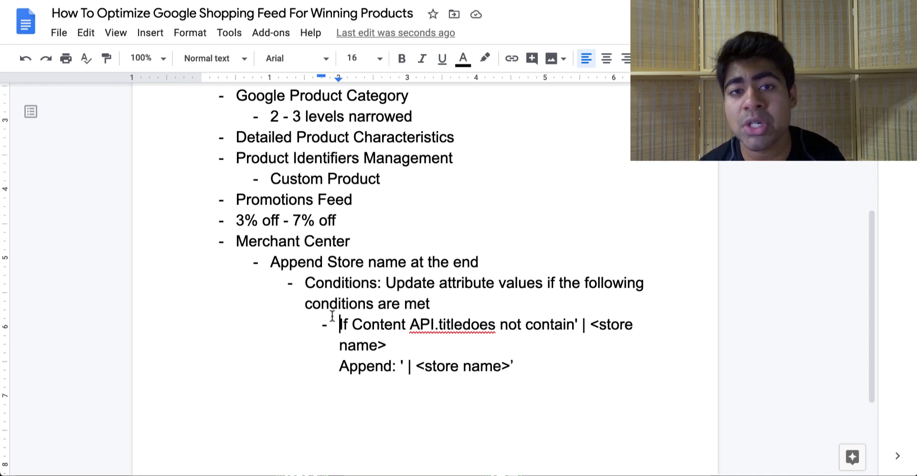
{"action": "left_click_drag", "start_coordinate": [413, 366], "coordinate": [342, 364]}
{"action": "left_click", "coordinate": [342, 365]}
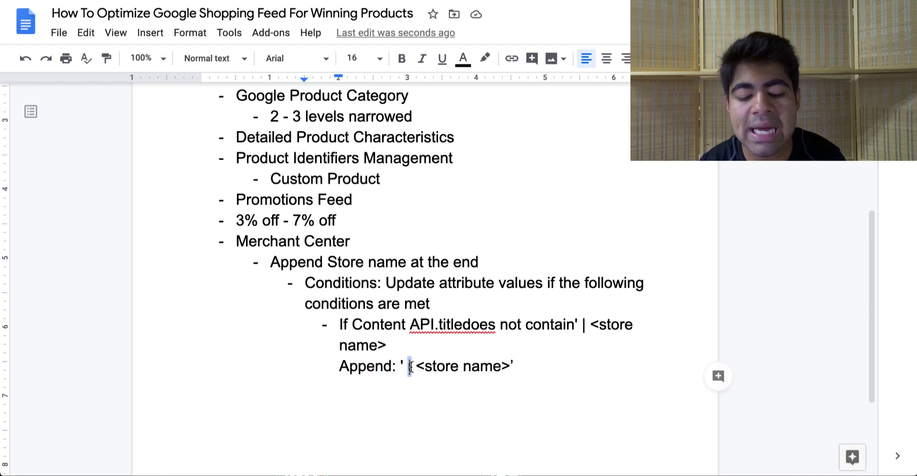
{"action": "mouse_move", "coordinate": [412, 367]}
{"action": "left_mouse_down"}
{"action": "mouse_move", "coordinate": [537, 366]}
{"action": "mouse_move", "coordinate": [415, 368]}
{"action": "left_mouse_up"}
{"action": "left_click", "coordinate": [469, 365]}
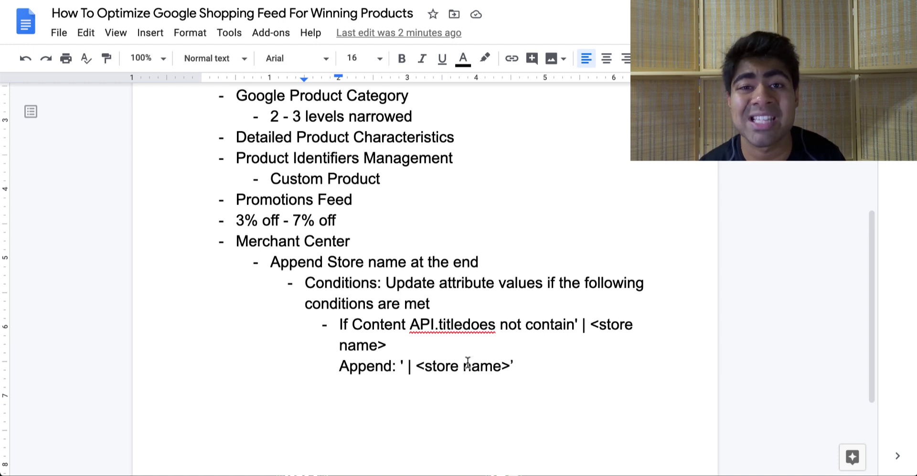
{"action": "left_click_drag", "start_coordinate": [337, 319], "coordinate": [511, 373]}
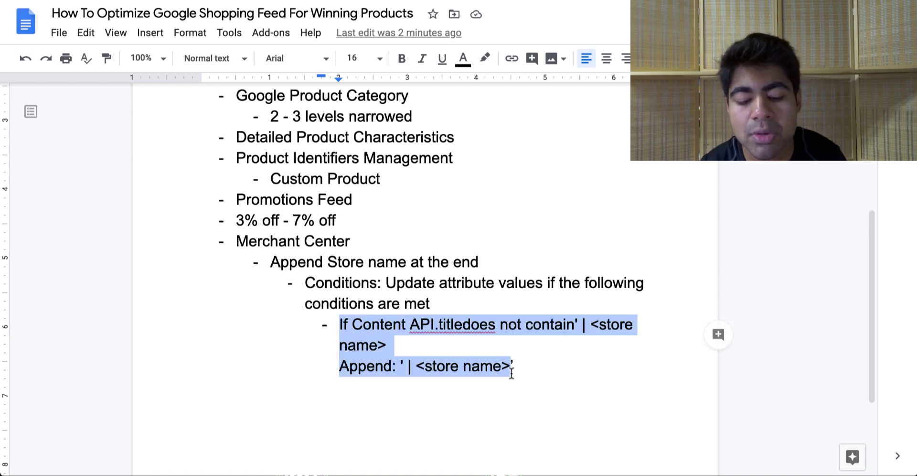
{"action": "left_click", "coordinate": [511, 373]}
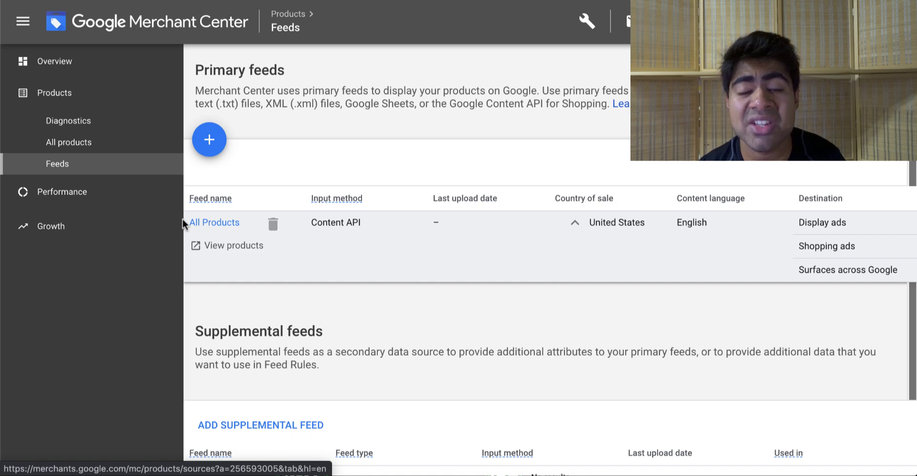
Open the feed rules of the All Products primary feed for United States, English.
{"action": "left_click", "coordinate": [217, 225]}
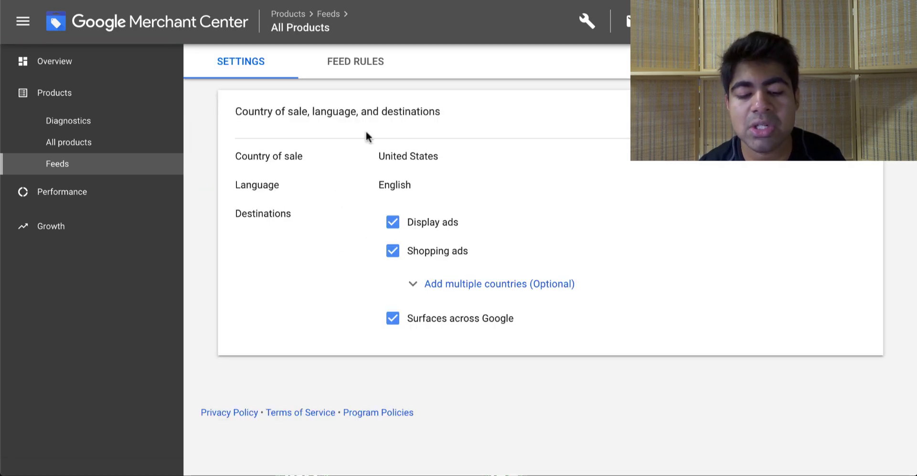
{"action": "left_click", "coordinate": [347, 74]}
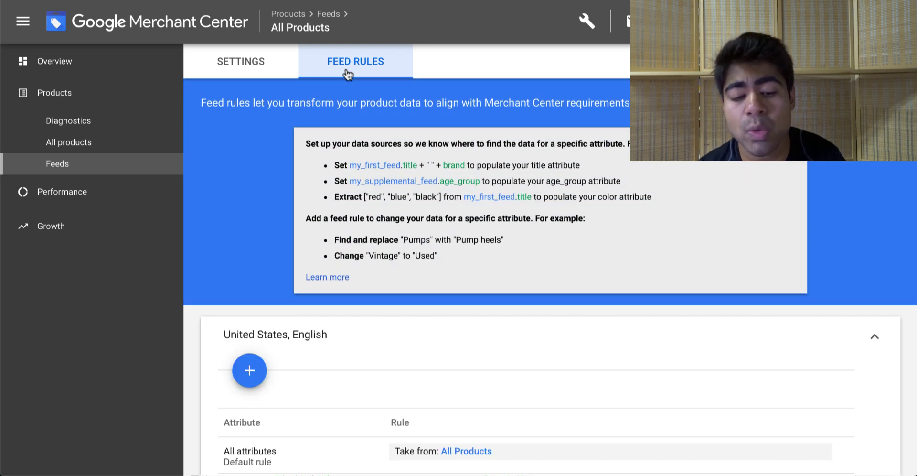
{"action": "scroll", "coordinate": [343, 220], "scroll_direction": "down", "scroll_amount": 1}
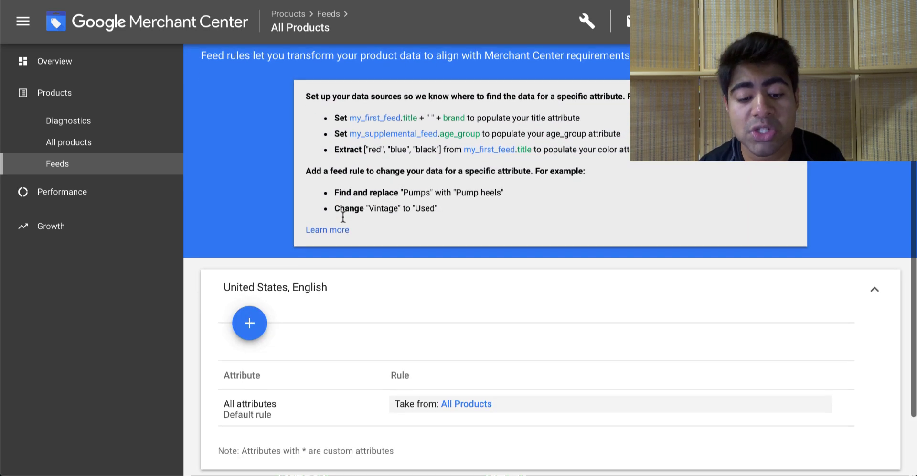
{"action": "scroll", "coordinate": [343, 220], "scroll_direction": "down", "scroll_amount": 2}
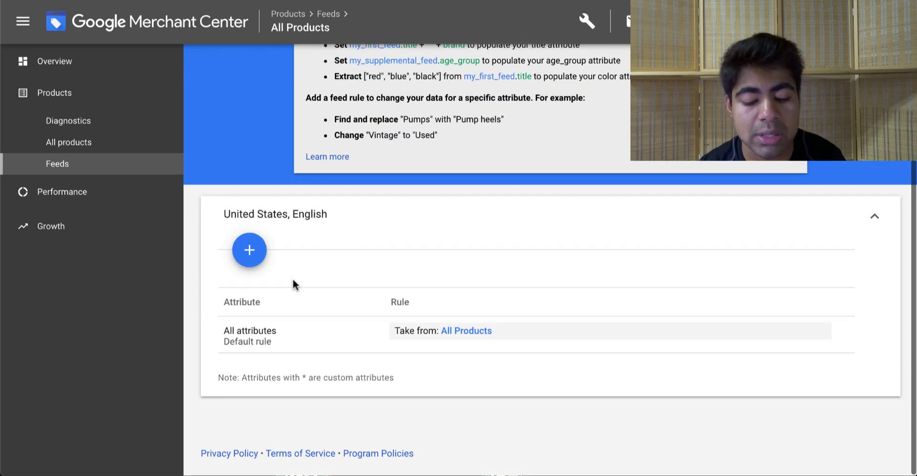
Start a new feed rule for the processed attribute title.
{"action": "left_click", "coordinate": [249, 250]}
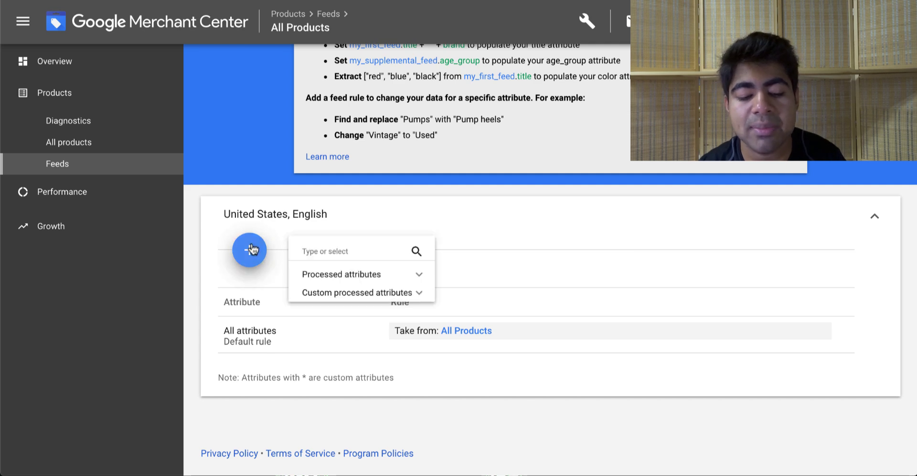
{"action": "scroll", "coordinate": [287, 268], "scroll_direction": "up", "scroll_amount": 2}
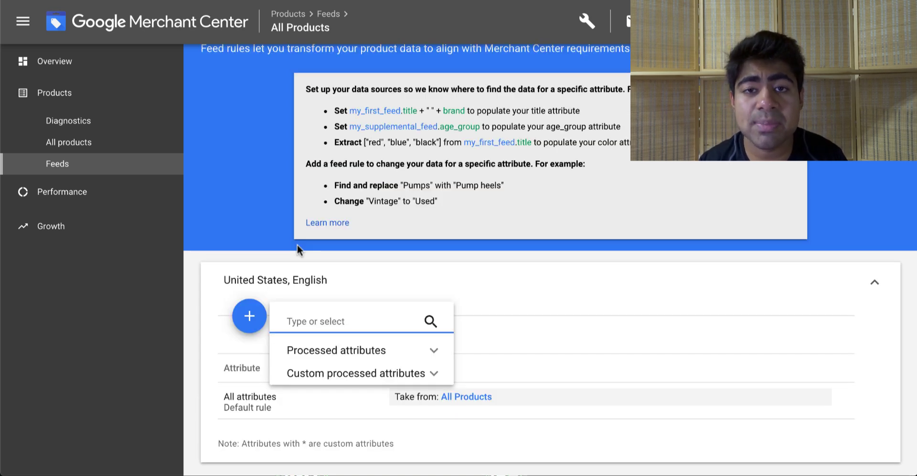
{"action": "scroll", "coordinate": [297, 244], "scroll_direction": "down", "scroll_amount": 1}
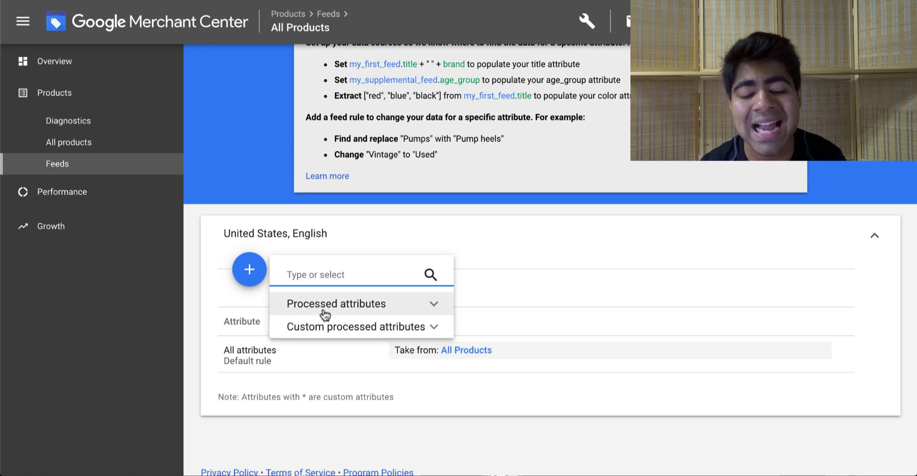
{"action": "left_click", "coordinate": [325, 306]}
{"action": "scroll", "coordinate": [335, 272], "scroll_direction": "down", "scroll_amount": 15}
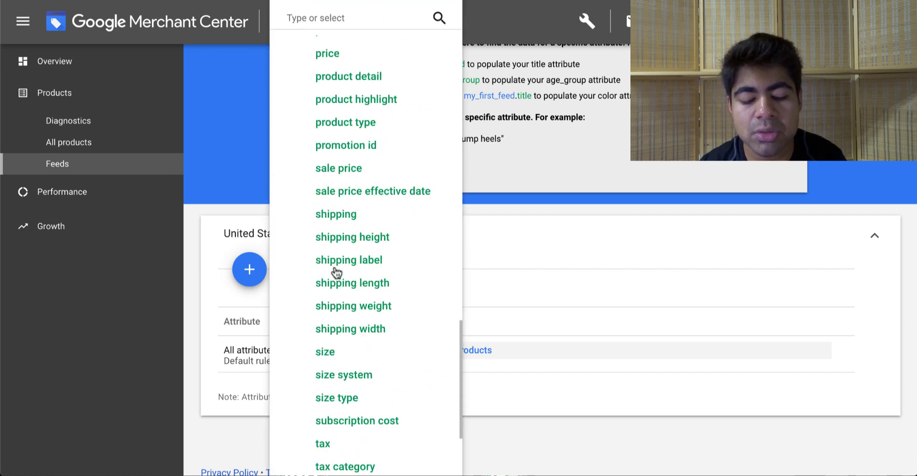
{"action": "scroll", "coordinate": [336, 272], "scroll_direction": "down", "scroll_amount": 5}
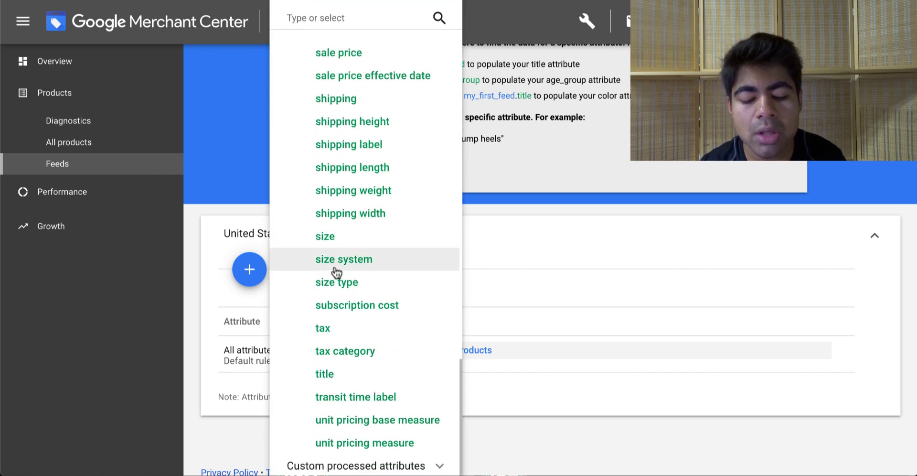
{"action": "left_click", "coordinate": [326, 377]}
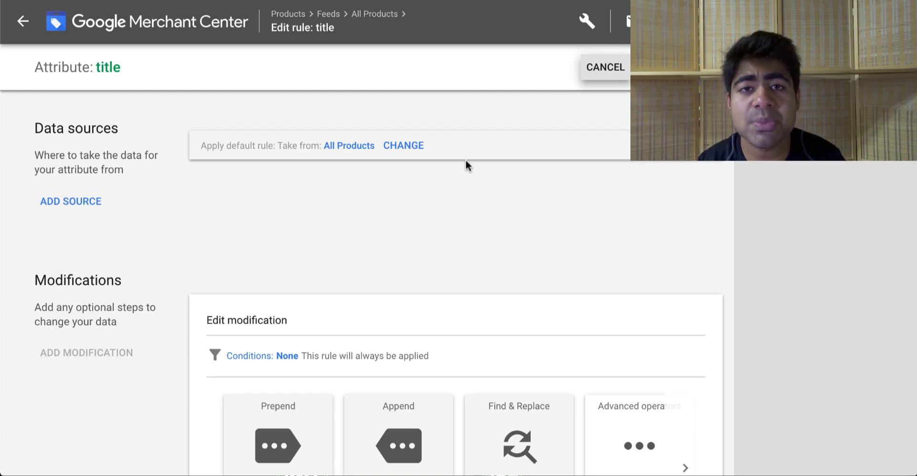
Add a condition to the title rule's modification that uses All Products.title with the does not contain operator.
{"action": "scroll", "coordinate": [497, 146], "scroll_direction": "down", "scroll_amount": 3}
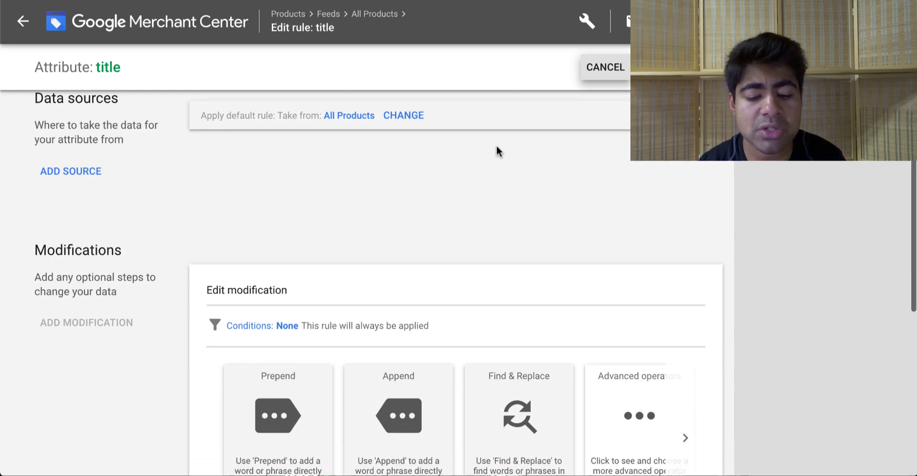
{"action": "double_click", "coordinate": [93, 152]}
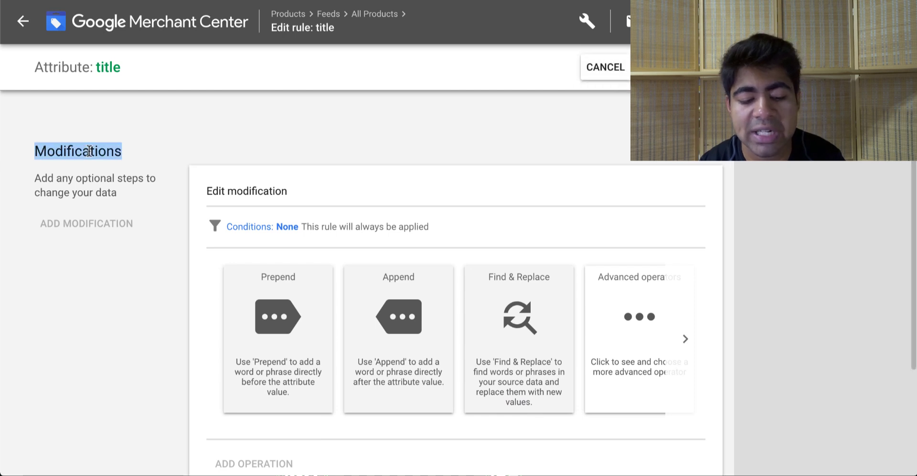
{"action": "scroll", "coordinate": [348, 146], "scroll_direction": "down", "scroll_amount": 1}
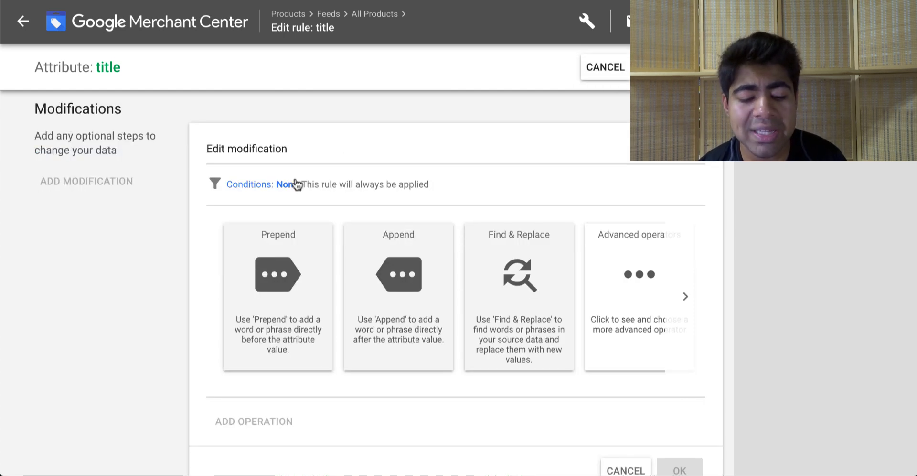
{"action": "left_click", "coordinate": [262, 191]}
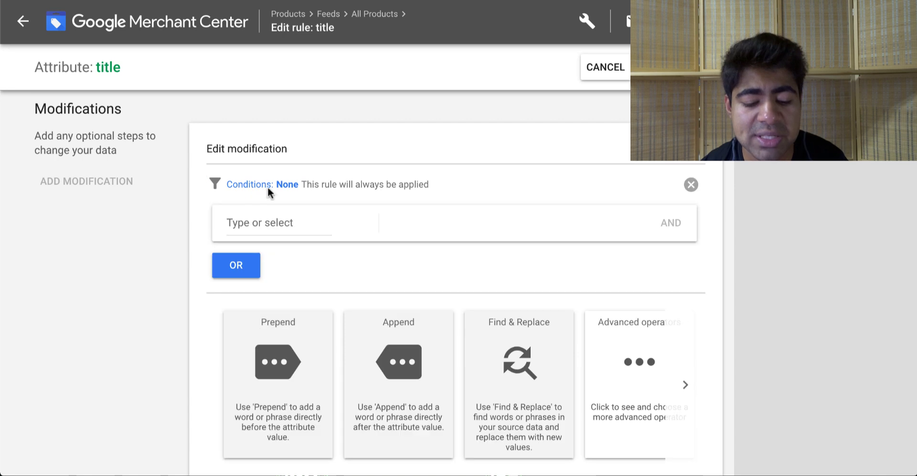
{"action": "left_click", "coordinate": [292, 218]}
{"action": "type", "text": "titl"}
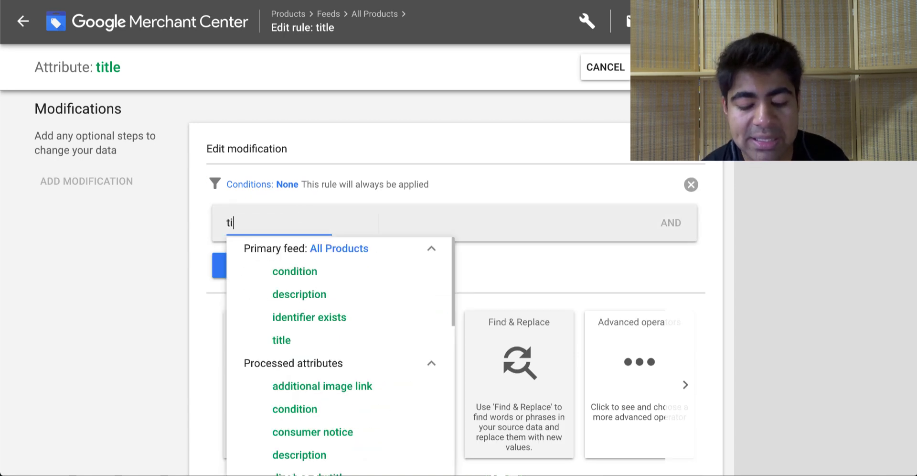
{"action": "left_click", "coordinate": [297, 275]}
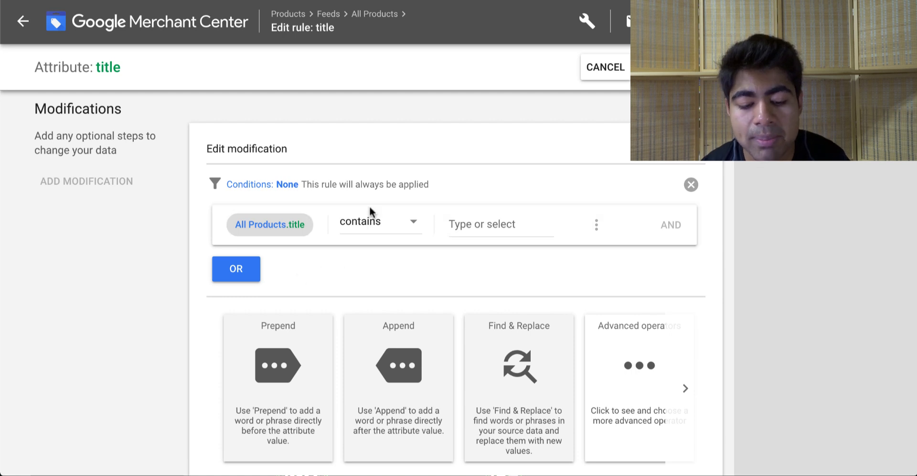
{"action": "left_click", "coordinate": [370, 232]}
{"action": "left_click", "coordinate": [379, 334]}
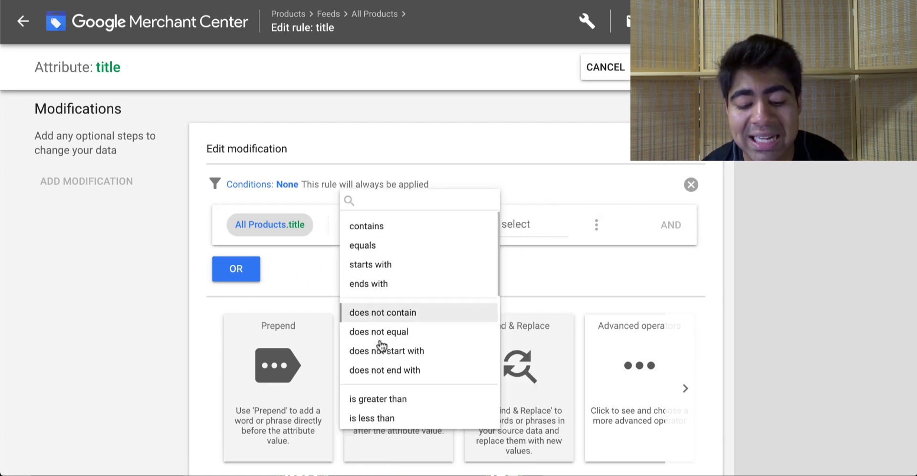
Set the value that the title condition checks for to '| BestSeller'.
{"action": "left_click", "coordinate": [523, 226]}
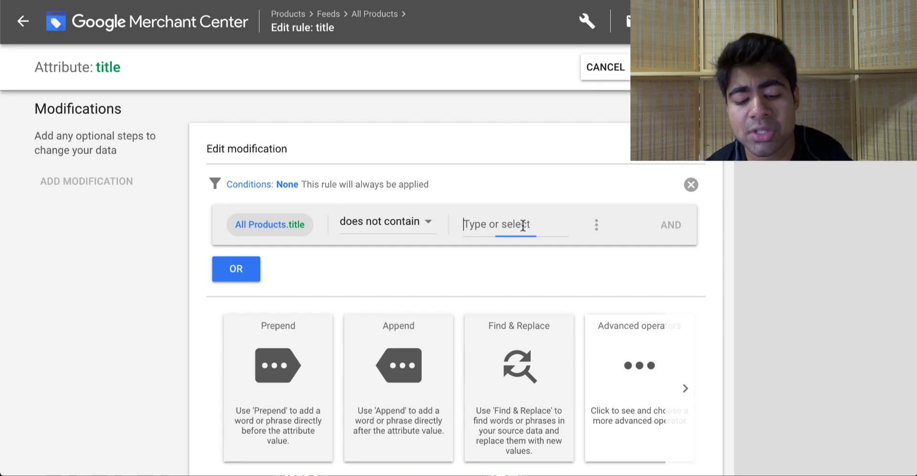
{"action": "type", "text": "|"}
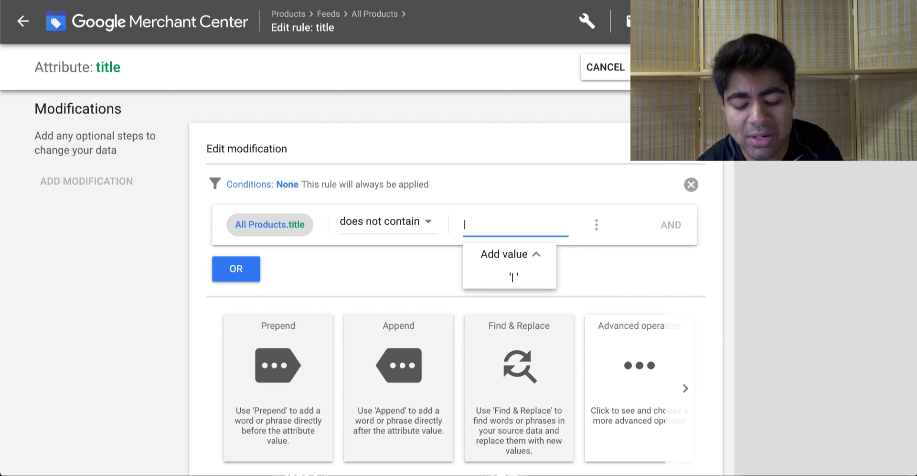
{"action": "type", "text": " BestSe"}
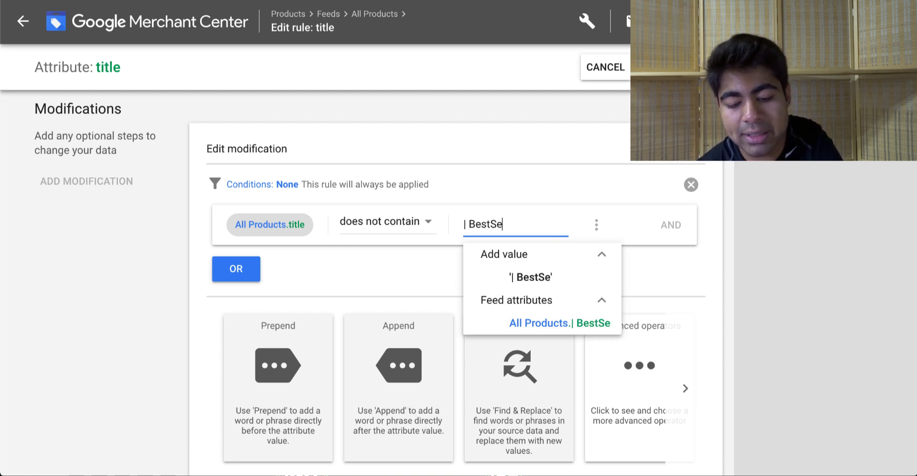
{"action": "type", "text": "ller"}
{"action": "key", "text": "BackSpace"}
{"action": "key", "text": "BackSpace"}
{"action": "type", "text": "ler"}
{"action": "key", "text": "Return"}
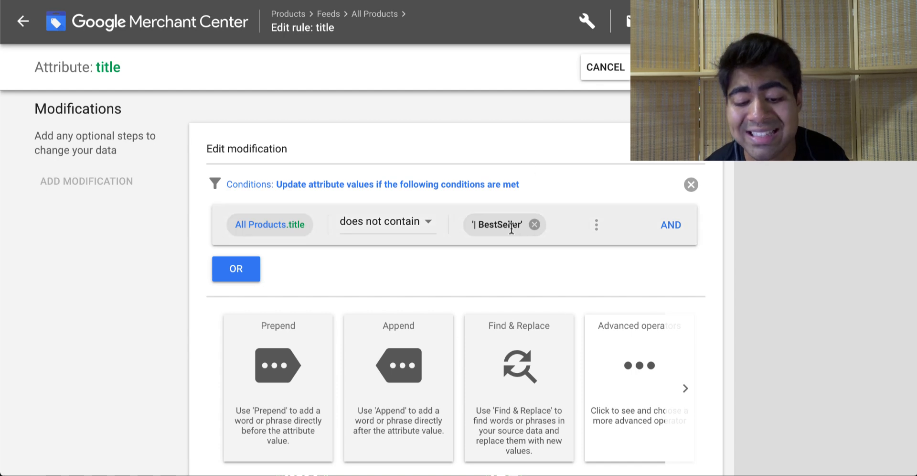
{"action": "left_click", "coordinate": [495, 230]}
{"action": "scroll", "coordinate": [496, 231], "scroll_direction": "down", "scroll_amount": 1}
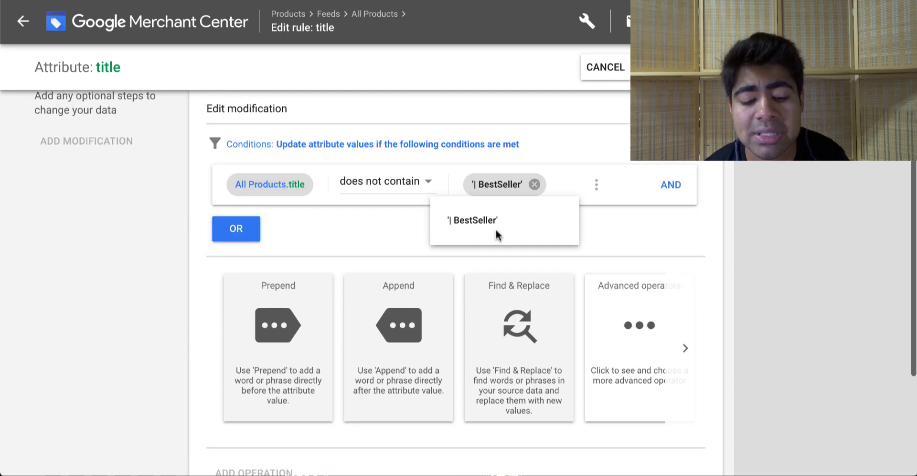
Add an Append operation with the value '| BestSeller' to the title rule and accept the modification.
{"action": "left_click", "coordinate": [395, 287]}
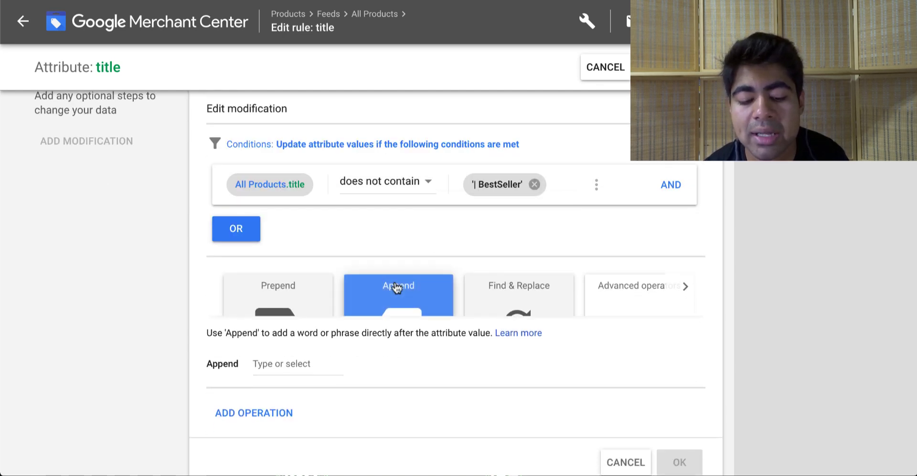
{"action": "scroll", "coordinate": [280, 294], "scroll_direction": "down", "scroll_amount": 2}
{"action": "left_click", "coordinate": [284, 277]}
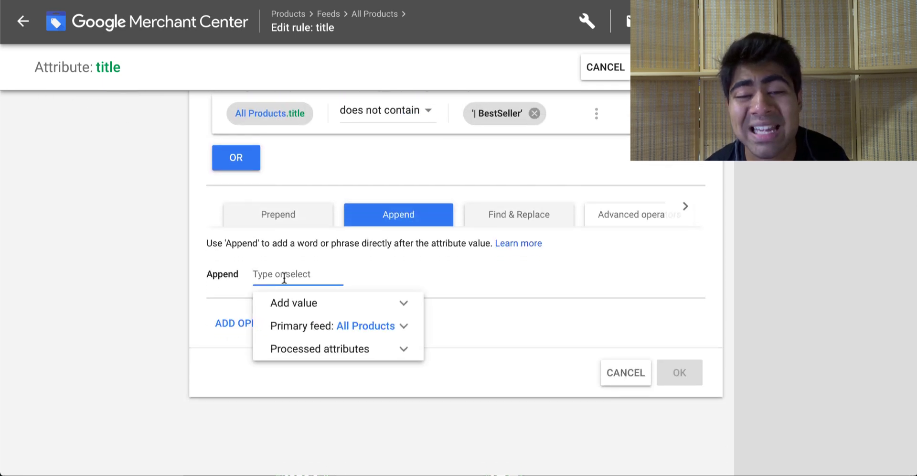
{"action": "type", "text": "|"}
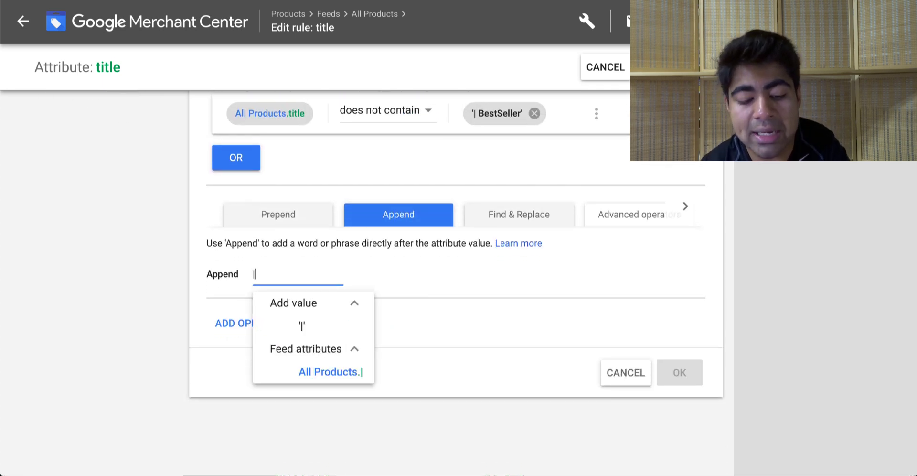
{"action": "type", "text": " BestSeller"}
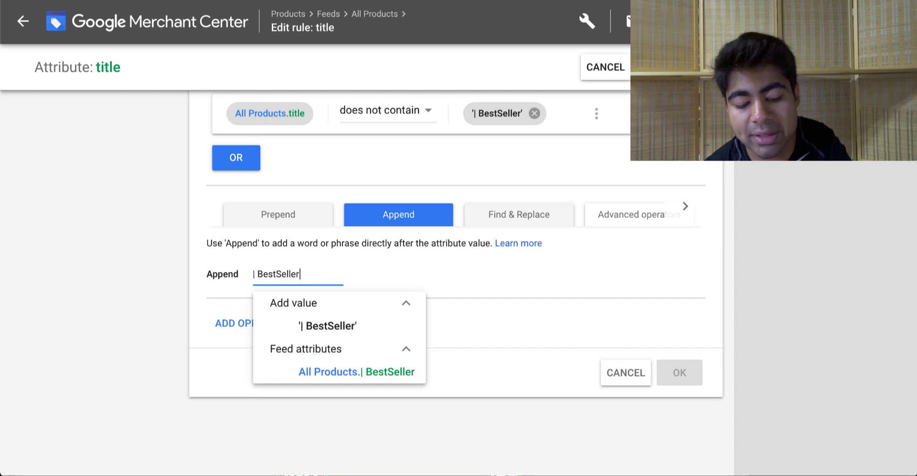
{"action": "key", "text": "Return"}
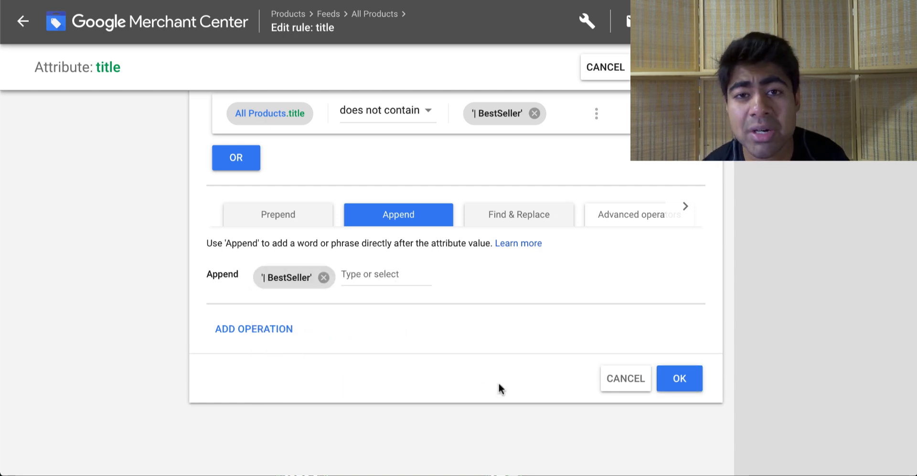
{"action": "left_click", "coordinate": [692, 380]}
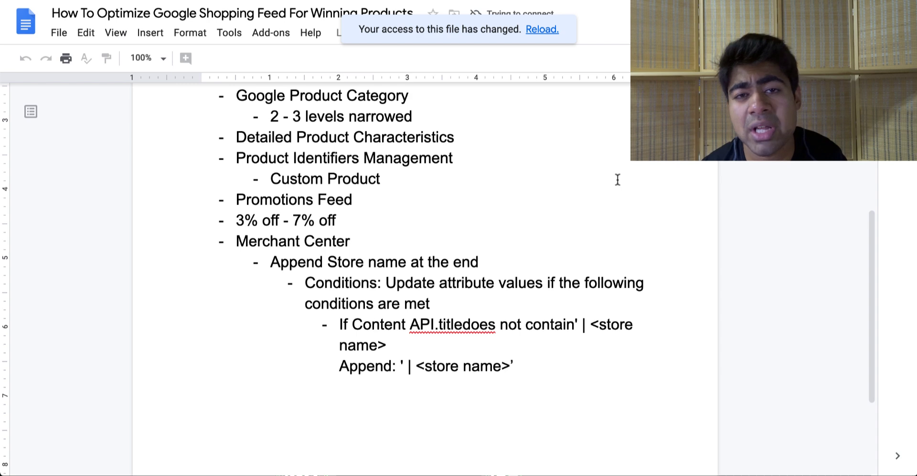
{"action": "scroll", "coordinate": [591, 258], "scroll_direction": "up", "scroll_amount": 5}
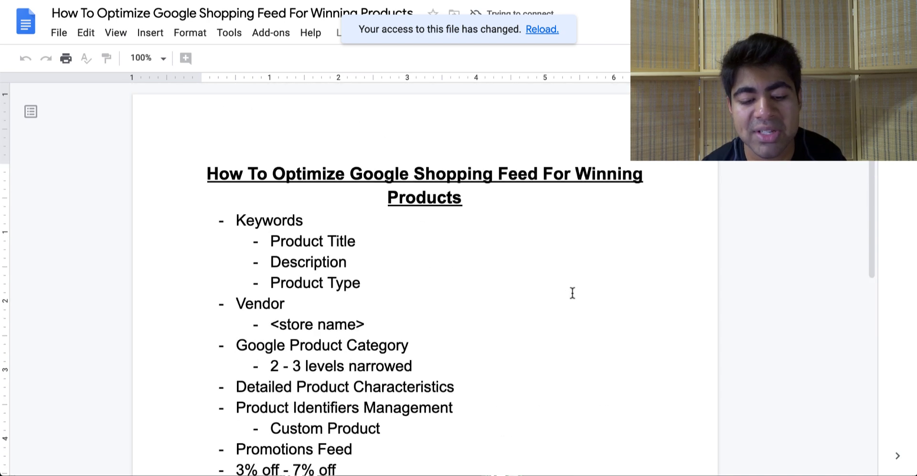